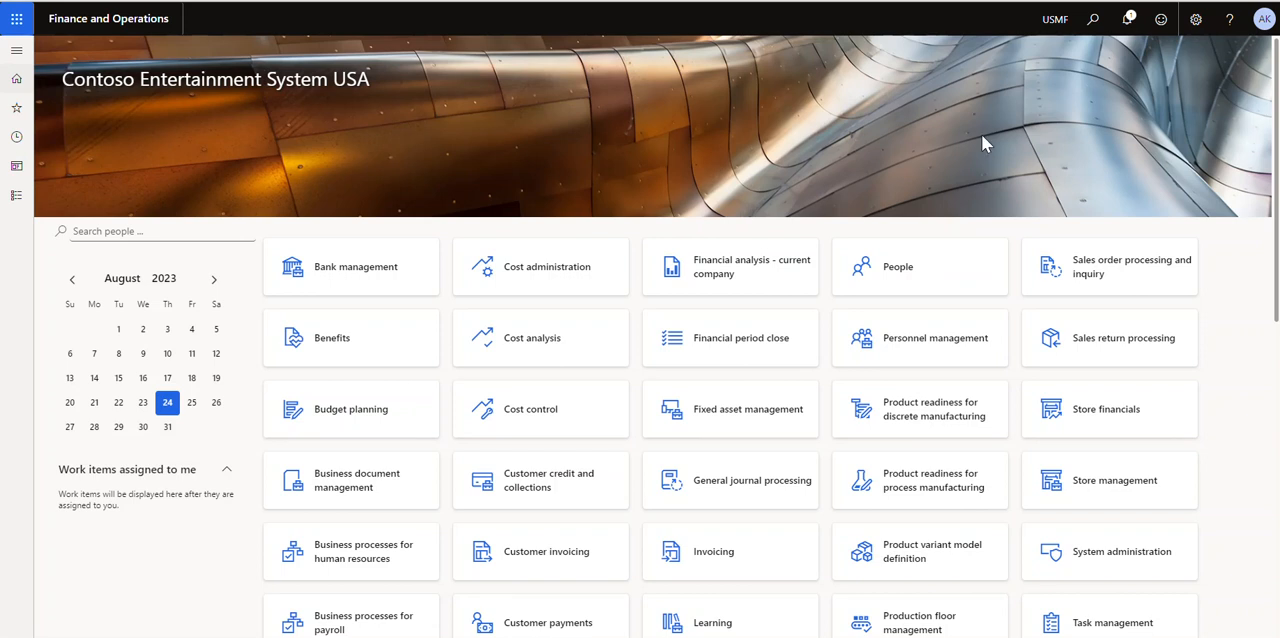
# Open the list of active employees in the Human resources module
pyautogui.click(12, 200)
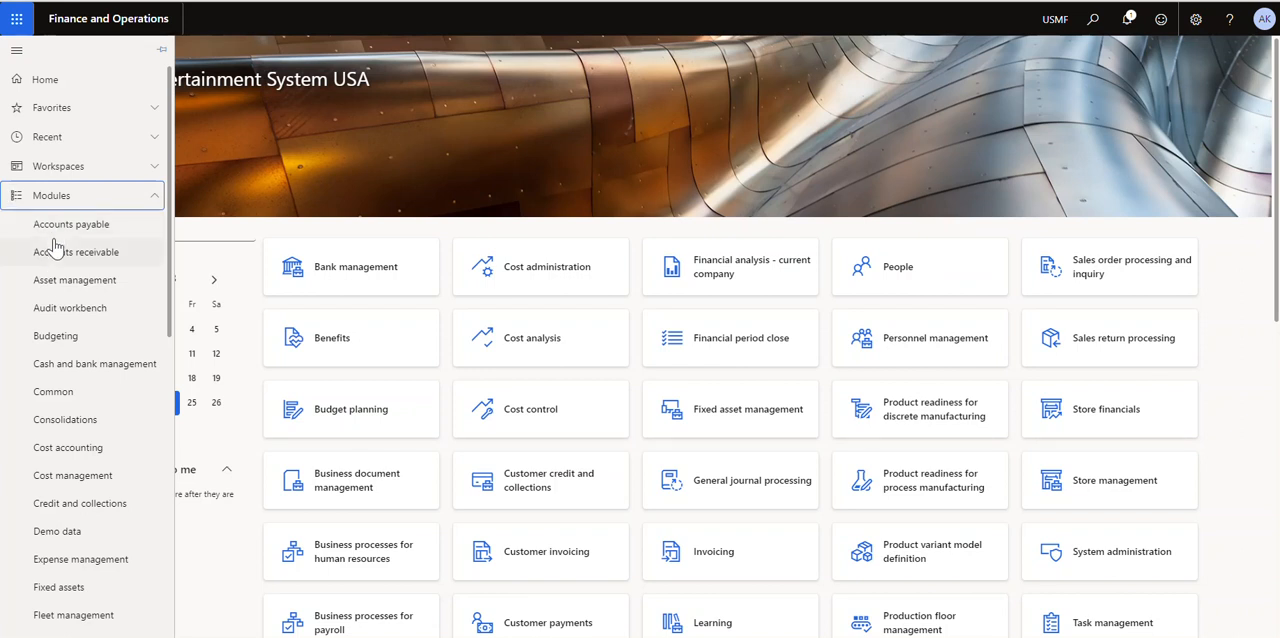
pyautogui.scroll(-3, 55, 250)
pyautogui.click(65, 412)
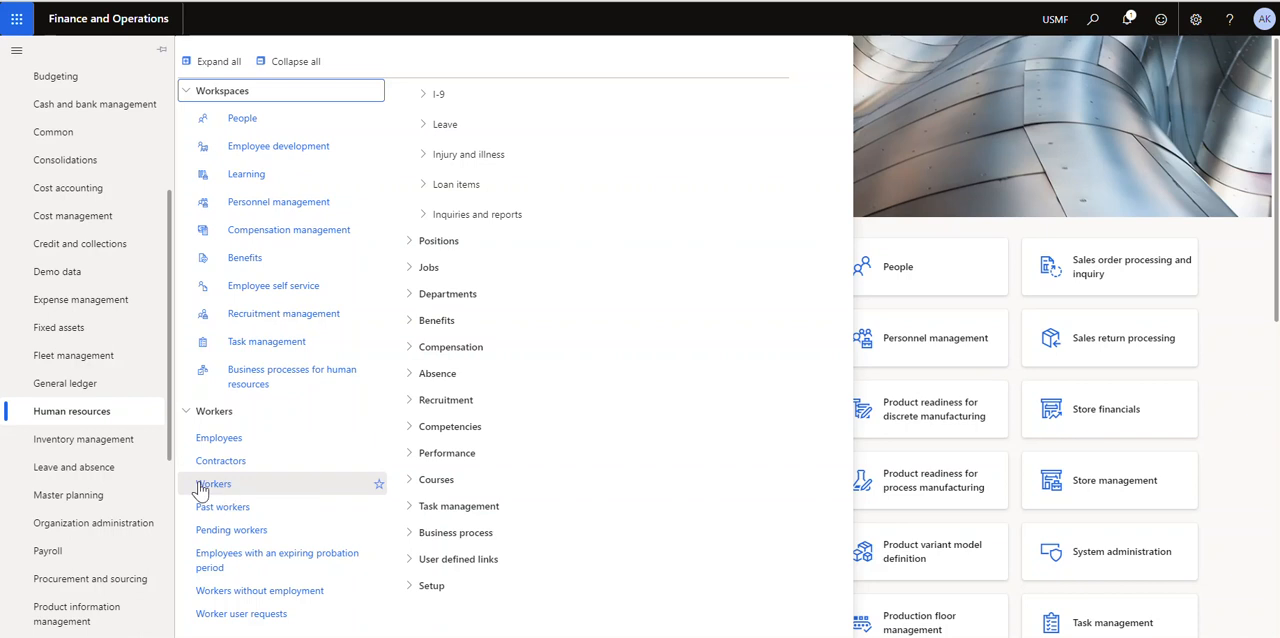
pyautogui.click(227, 439)
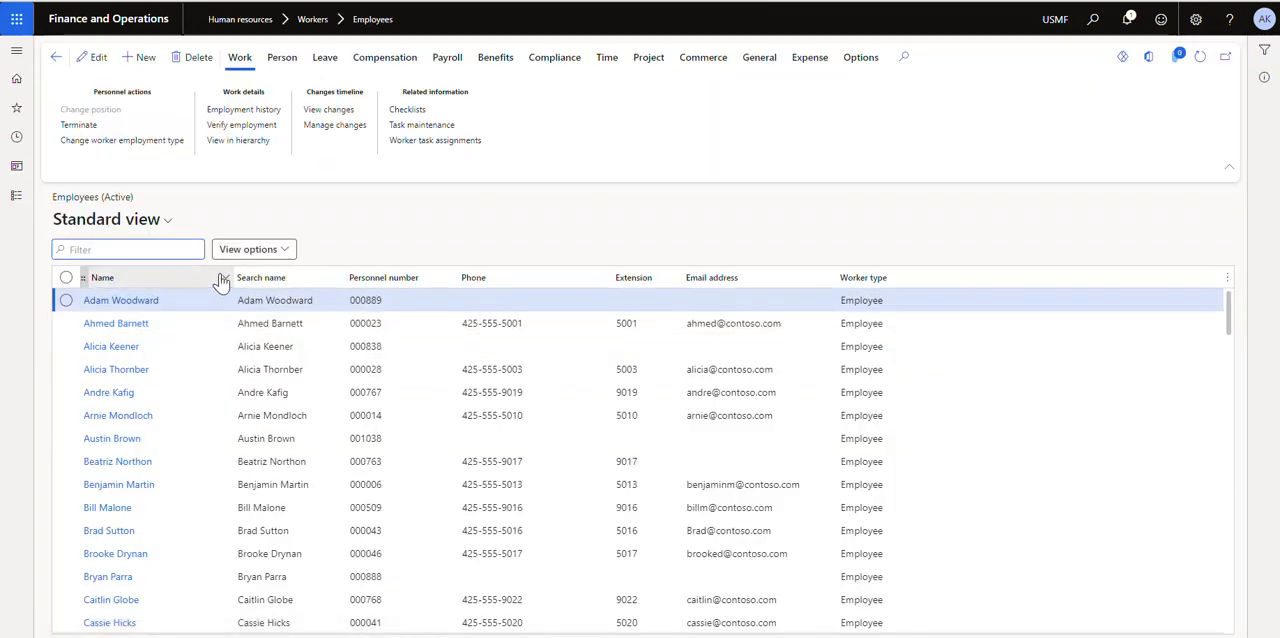
# Filter the employee list by the employee's first name and open the first matching employee record
pyautogui.click(223, 280)
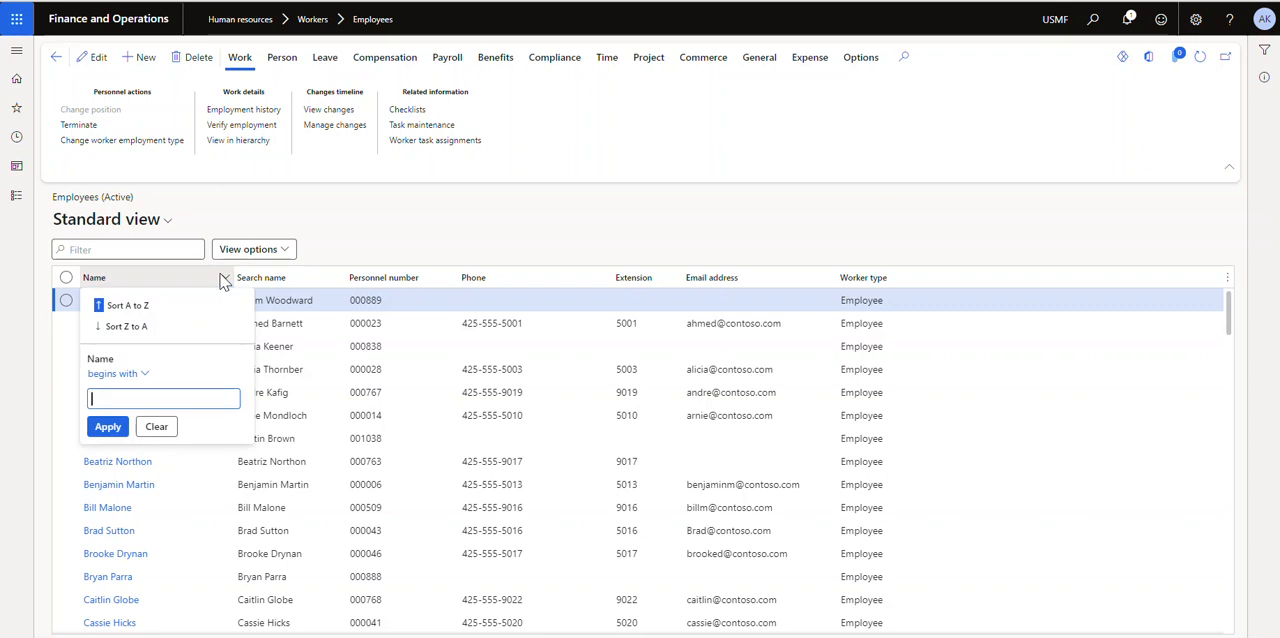
pyautogui.write('julia')
pyautogui.press('Return')
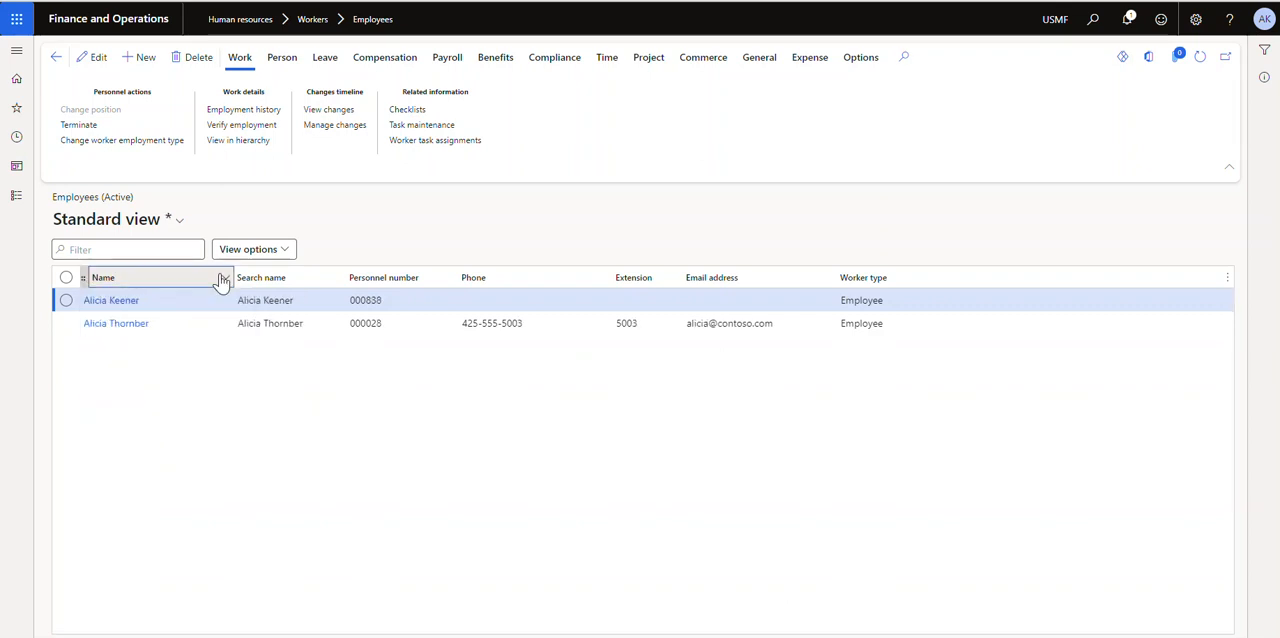
pyautogui.click(127, 303)
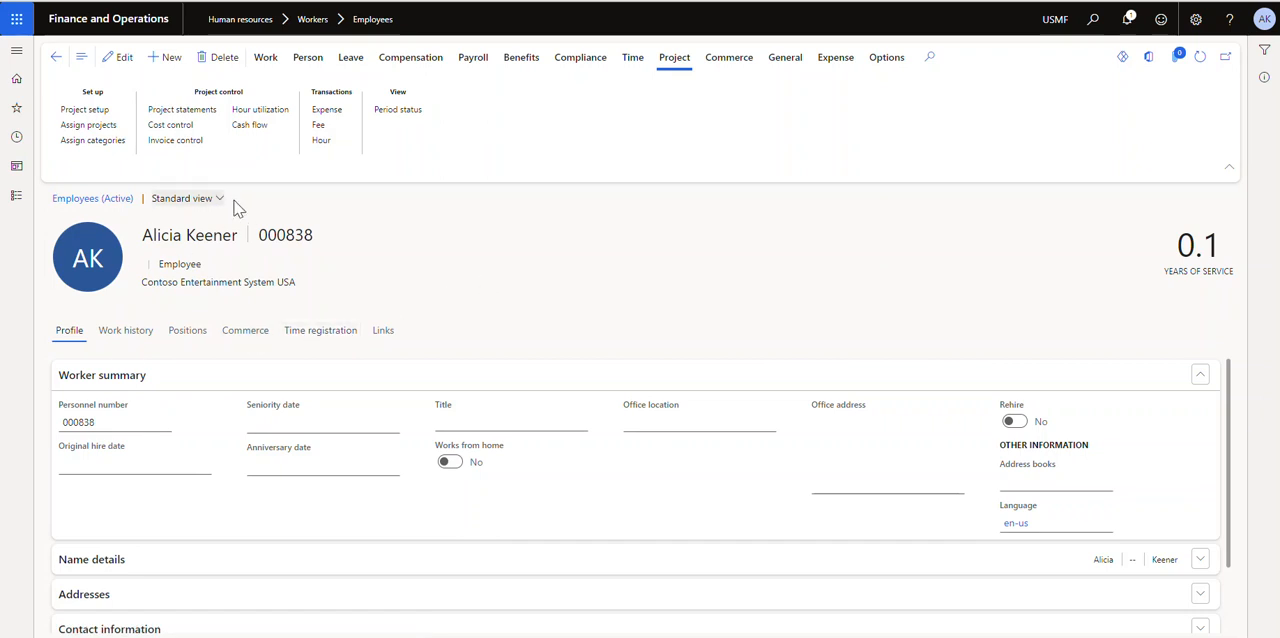
# Review the employee's project setup for timesheet period, default category, validation and maximum working time, and return to the record
pyautogui.click(673, 66)
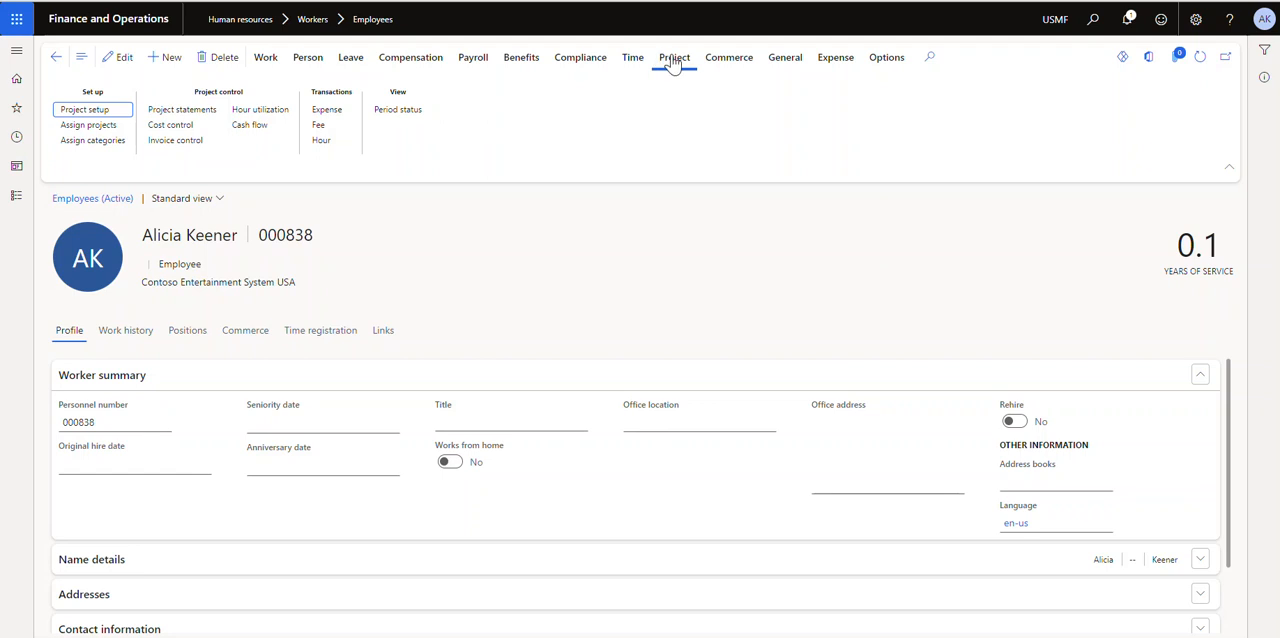
pyautogui.click(85, 113)
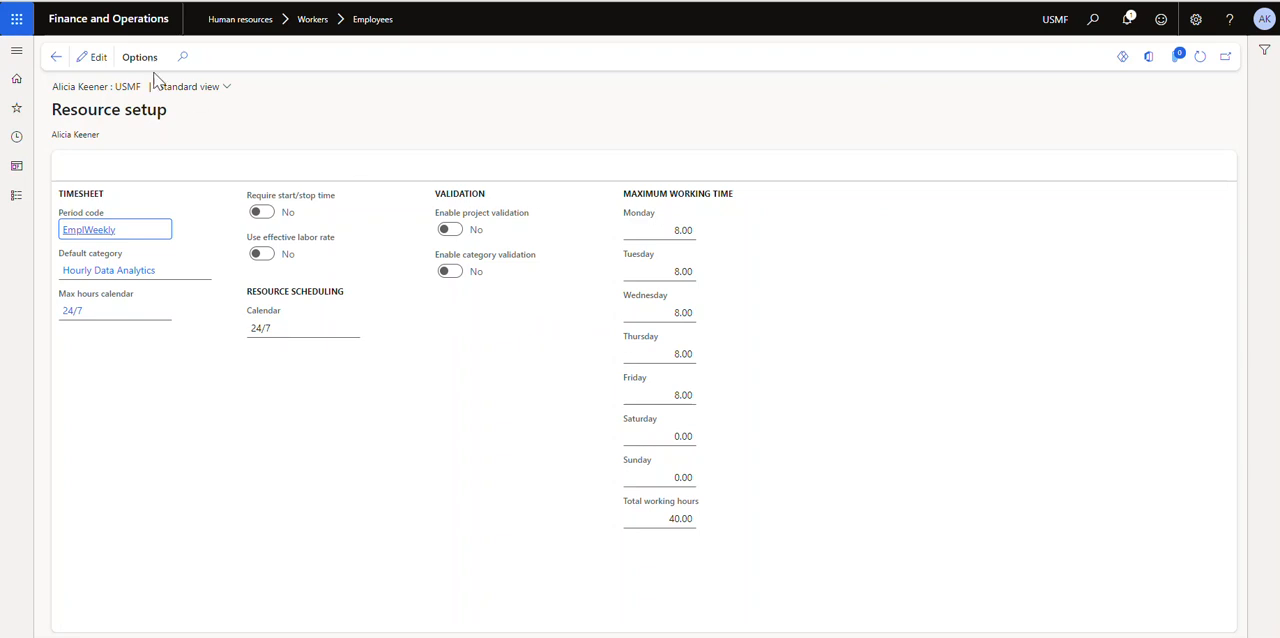
pyautogui.click(56, 60)
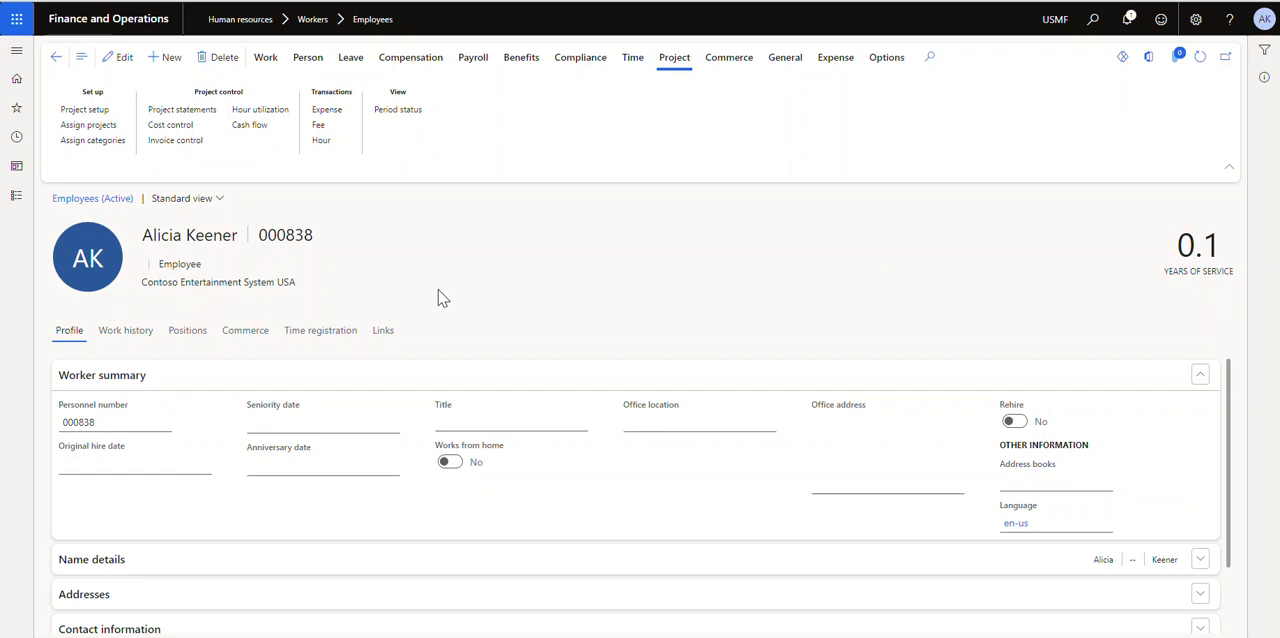
# Go to All timesheets in Project management and accounting and start a new timesheet
pyautogui.click(14, 200)
pyautogui.scroll(-3, 104, 340)
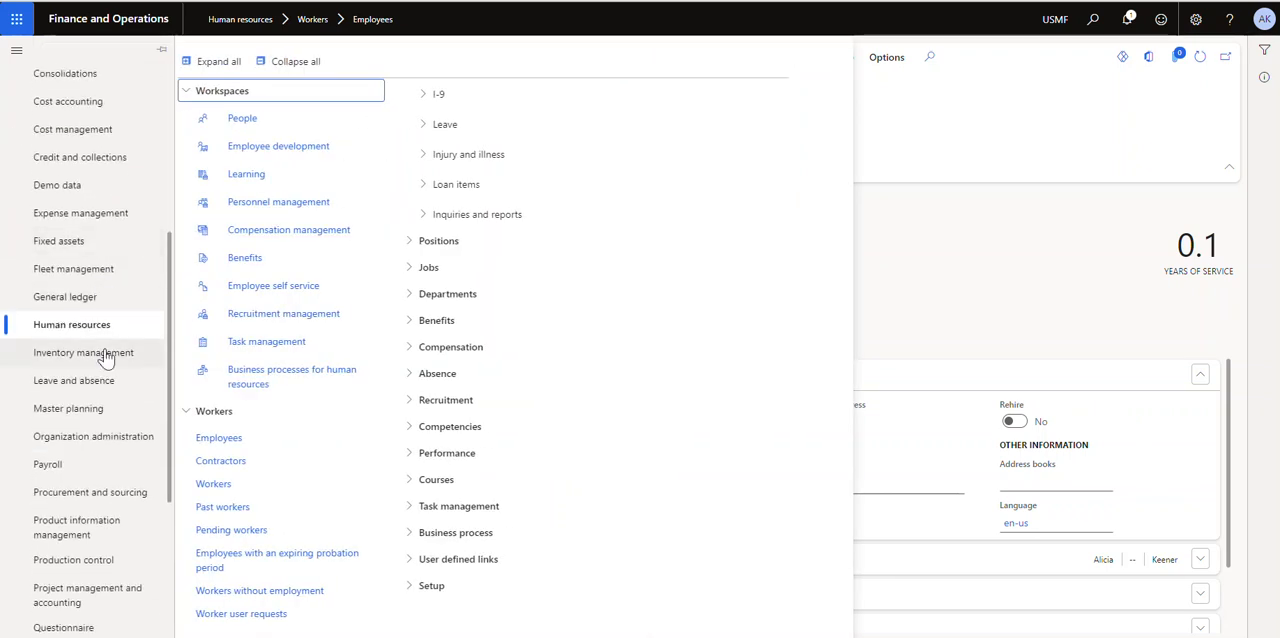
pyautogui.scroll(-5, 100, 380)
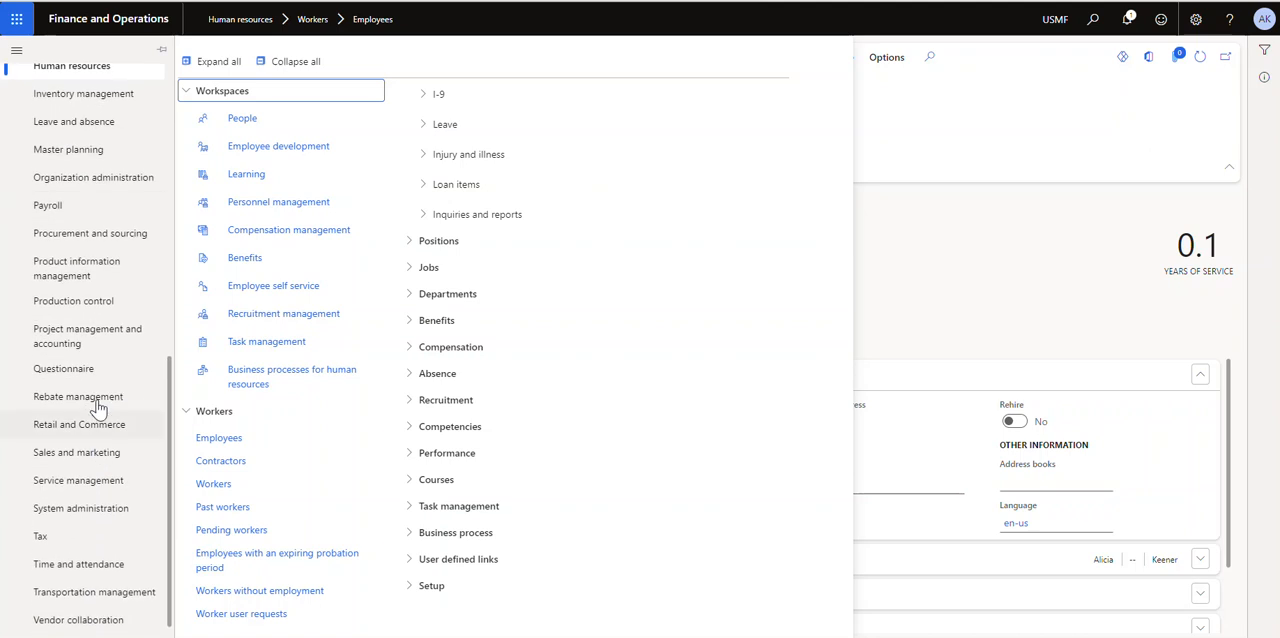
pyautogui.click(104, 336)
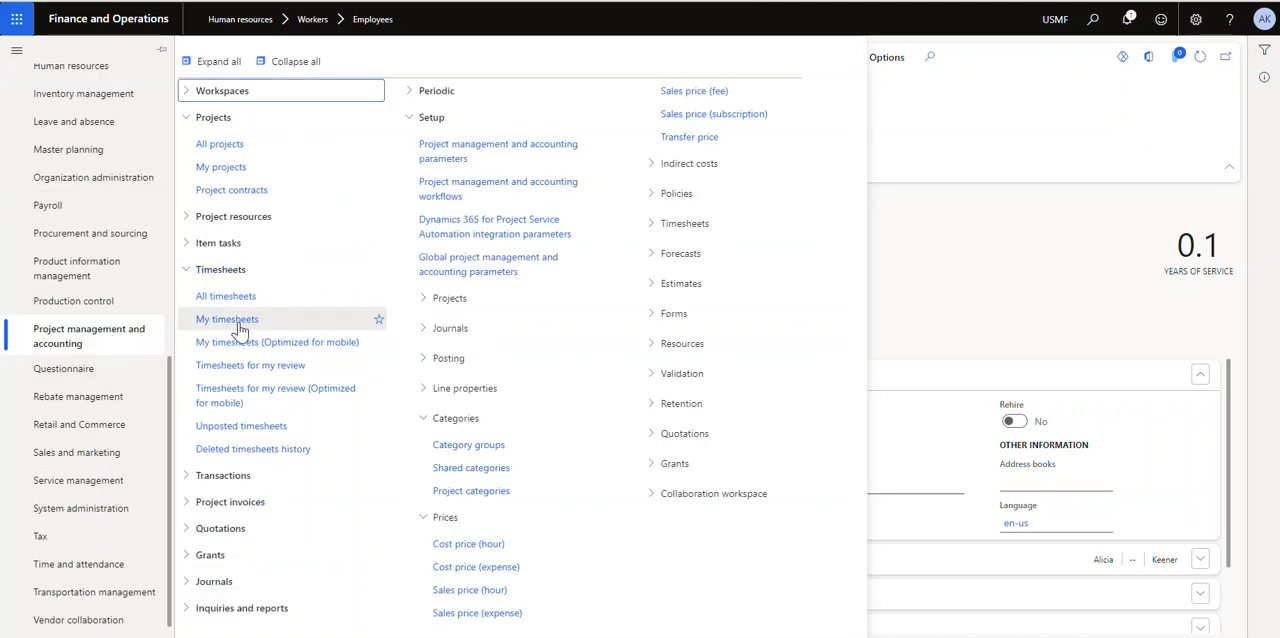
pyautogui.click(240, 305)
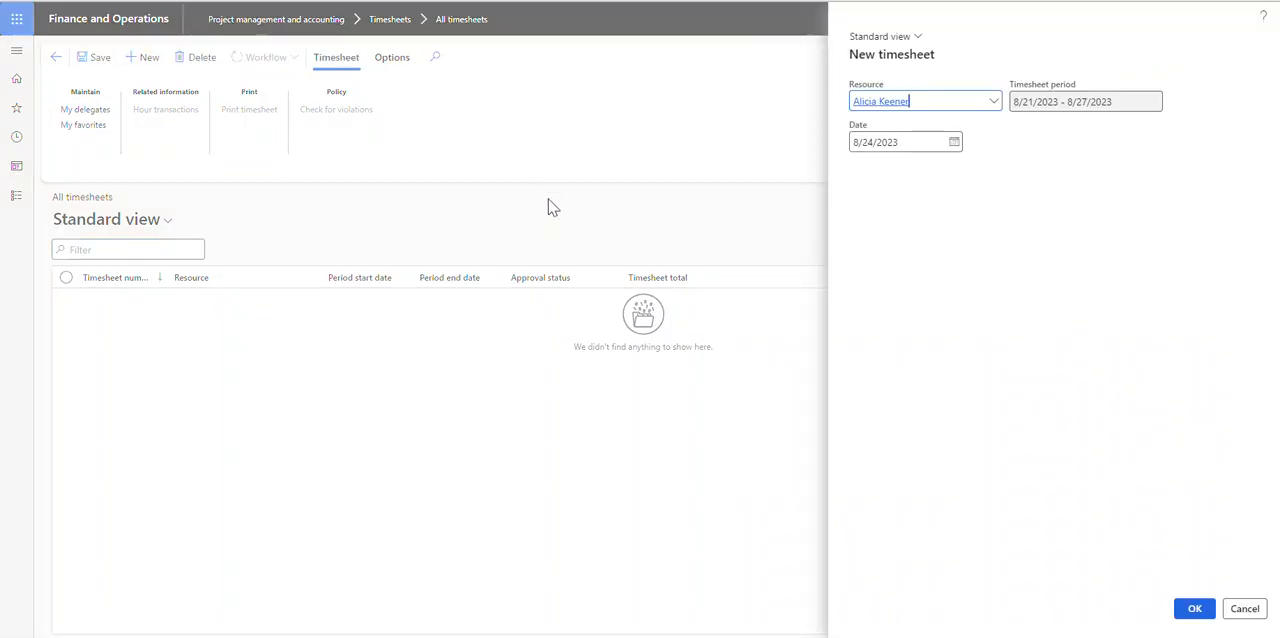
pyautogui.click(1184, 609)
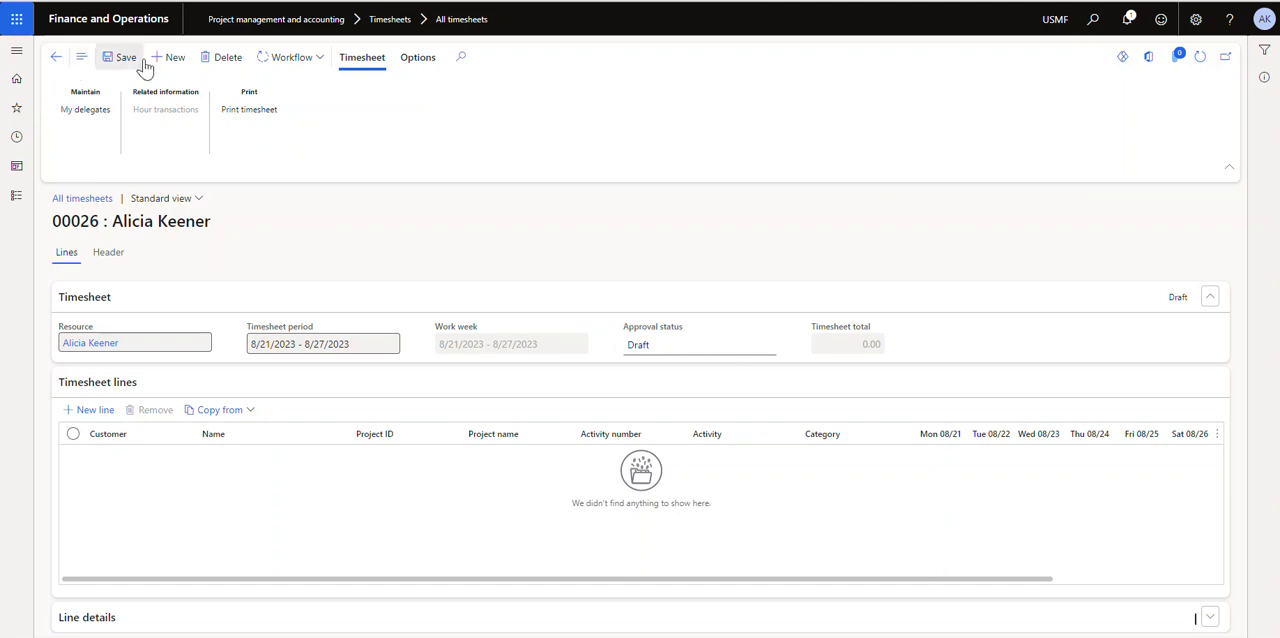
pyautogui.click(225, 57)
pyautogui.click(738, 317)
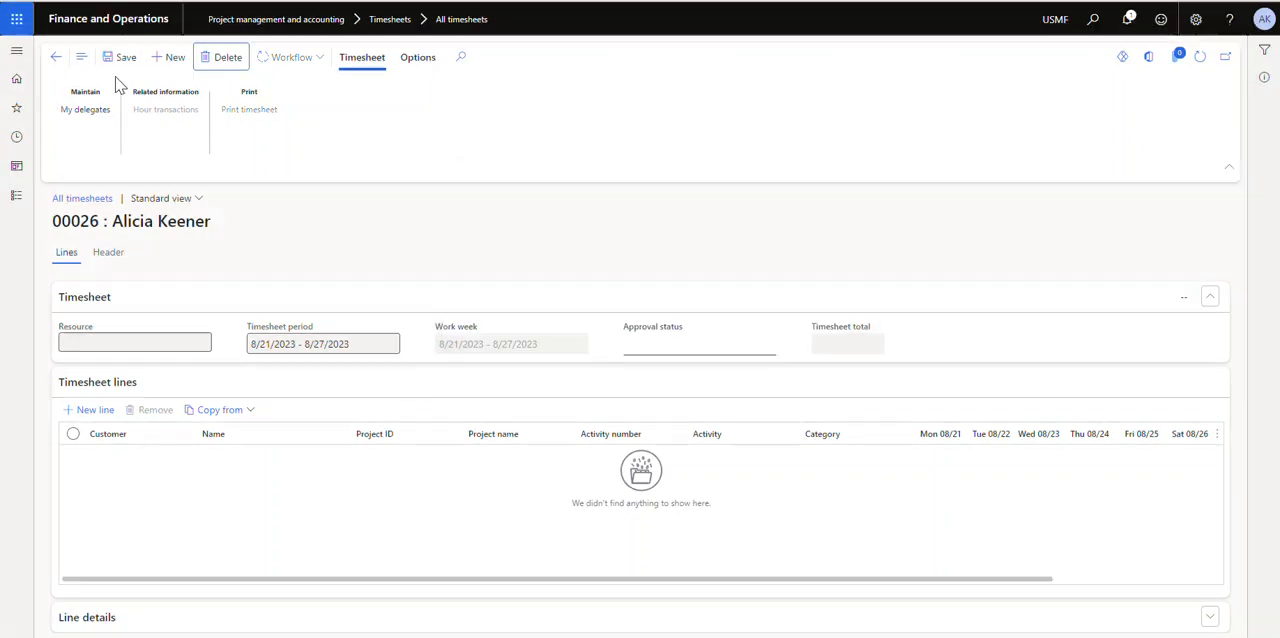
pyautogui.click(57, 57)
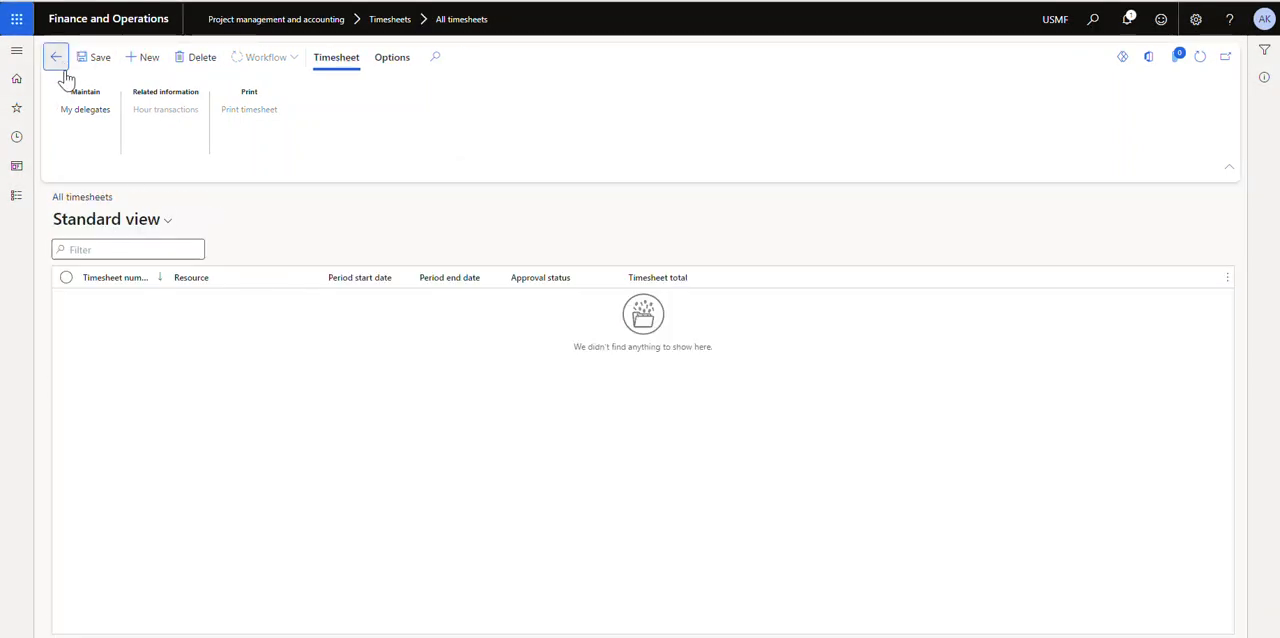
# Create a timesheet from My timesheets for the period 8/21/2023 - 8/27/2023 and add a blank line
pyautogui.click(16, 196)
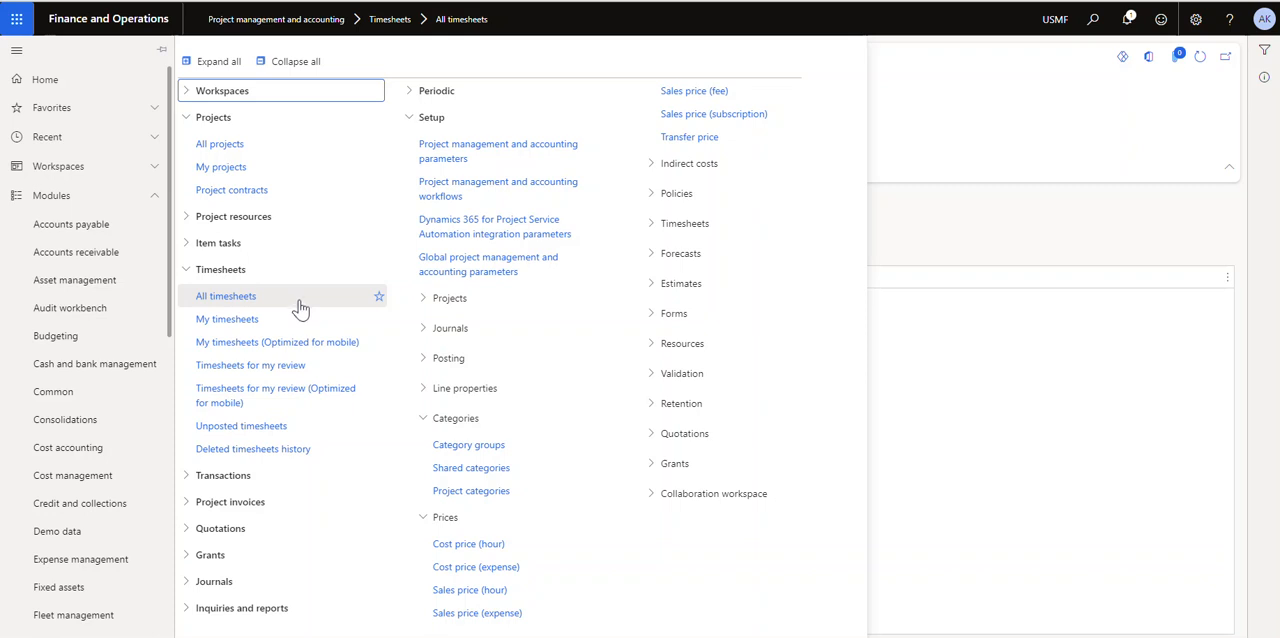
pyautogui.click(265, 320)
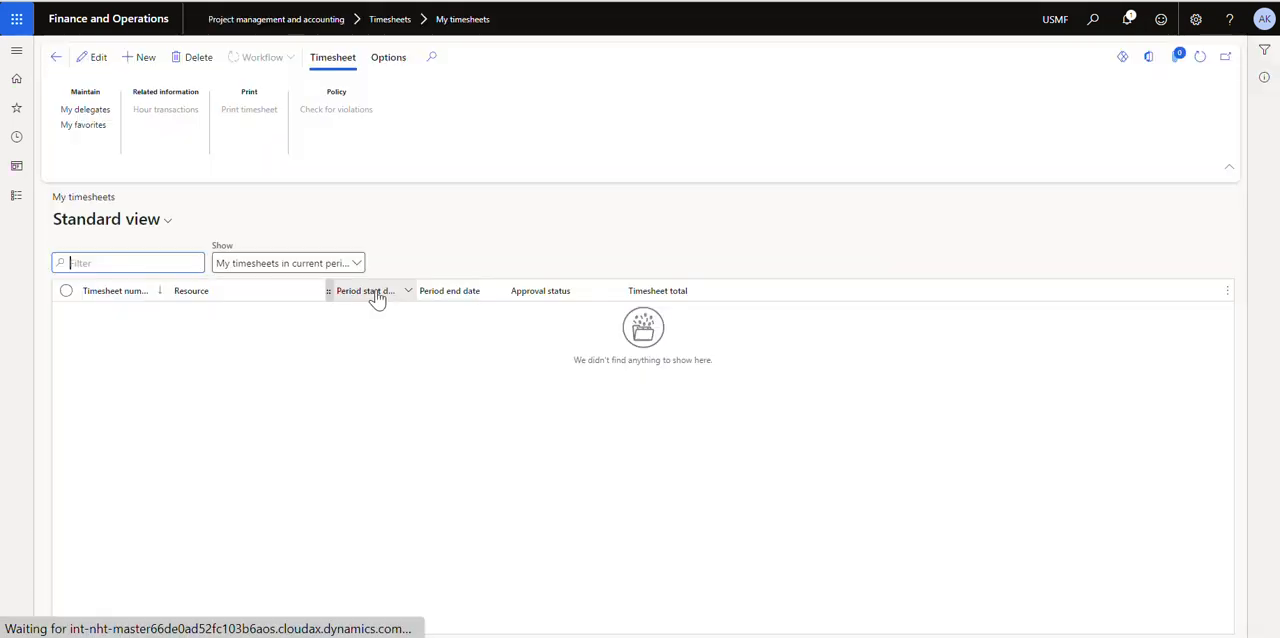
pyautogui.click(140, 57)
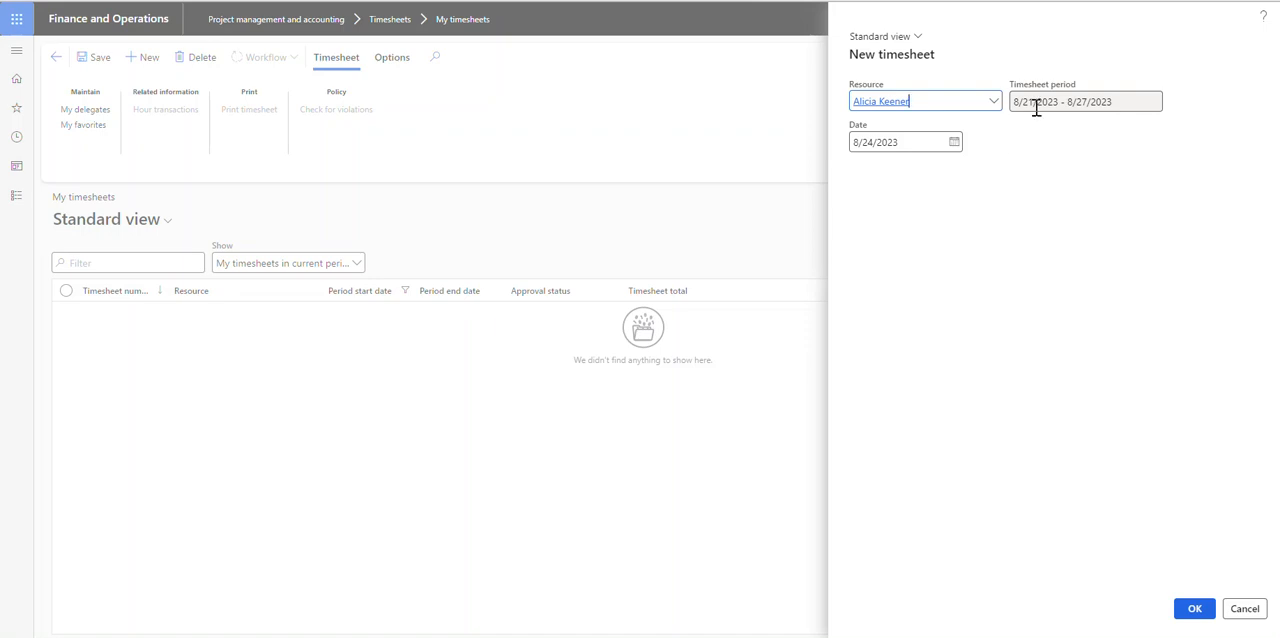
pyautogui.click(1190, 609)
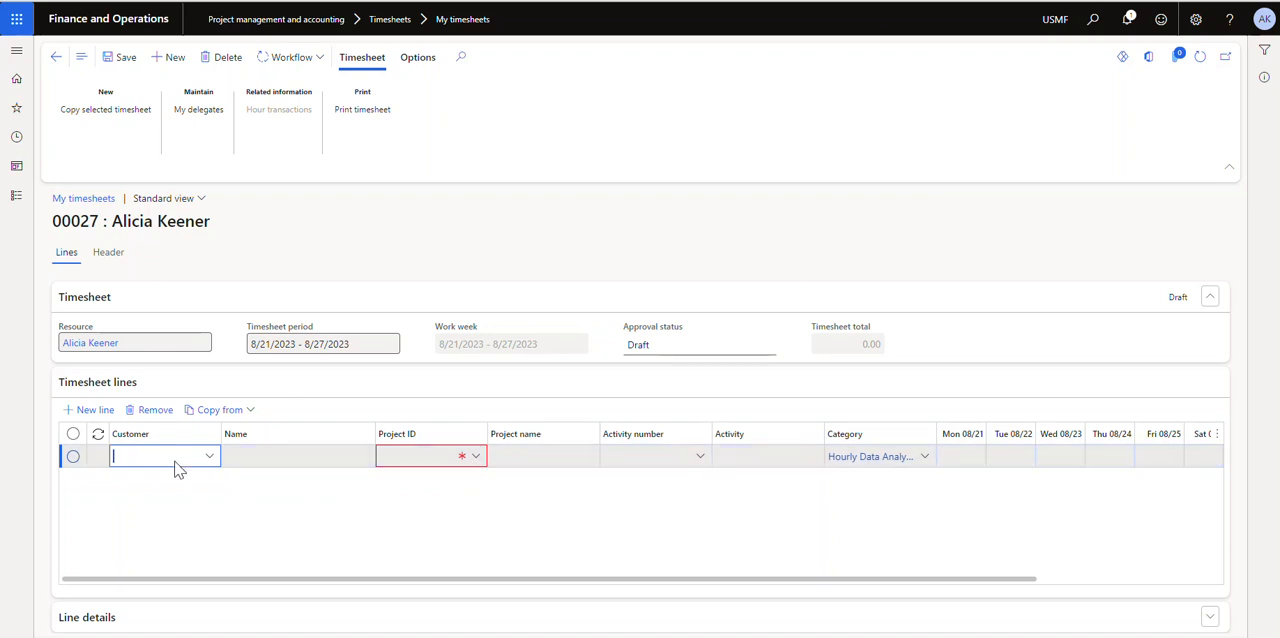
# Assign project AK1 to the timesheet line, filtering the project lookup for names beginning with "ak"
pyautogui.click(477, 456)
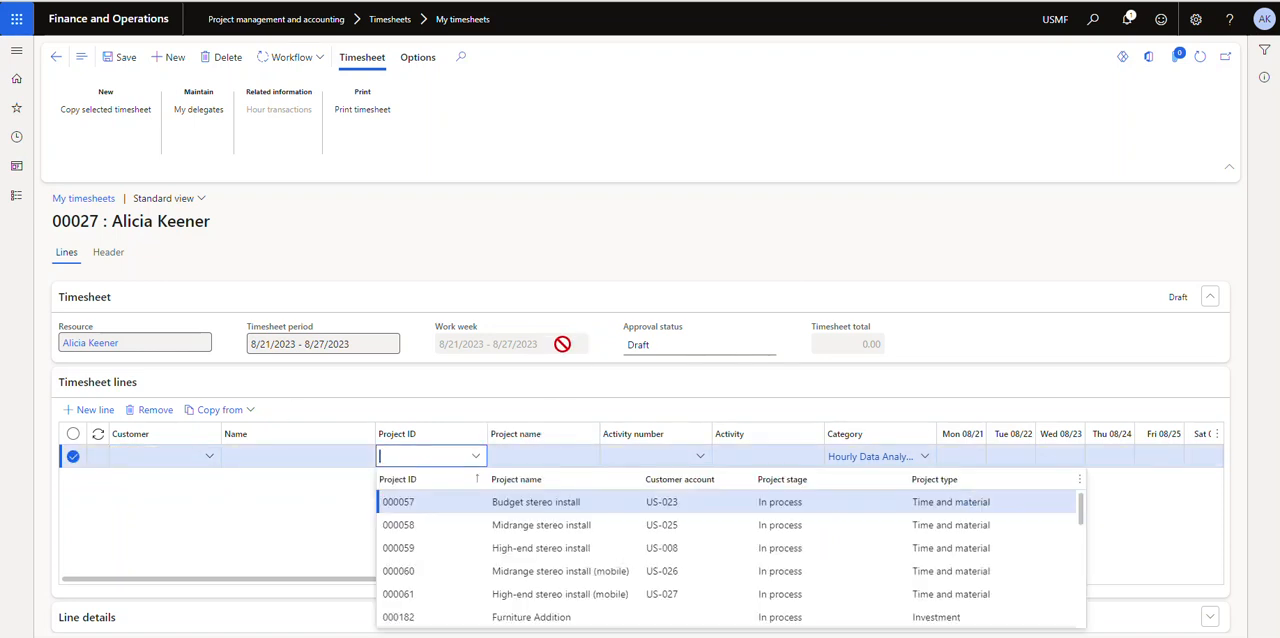
pyautogui.click(616, 484)
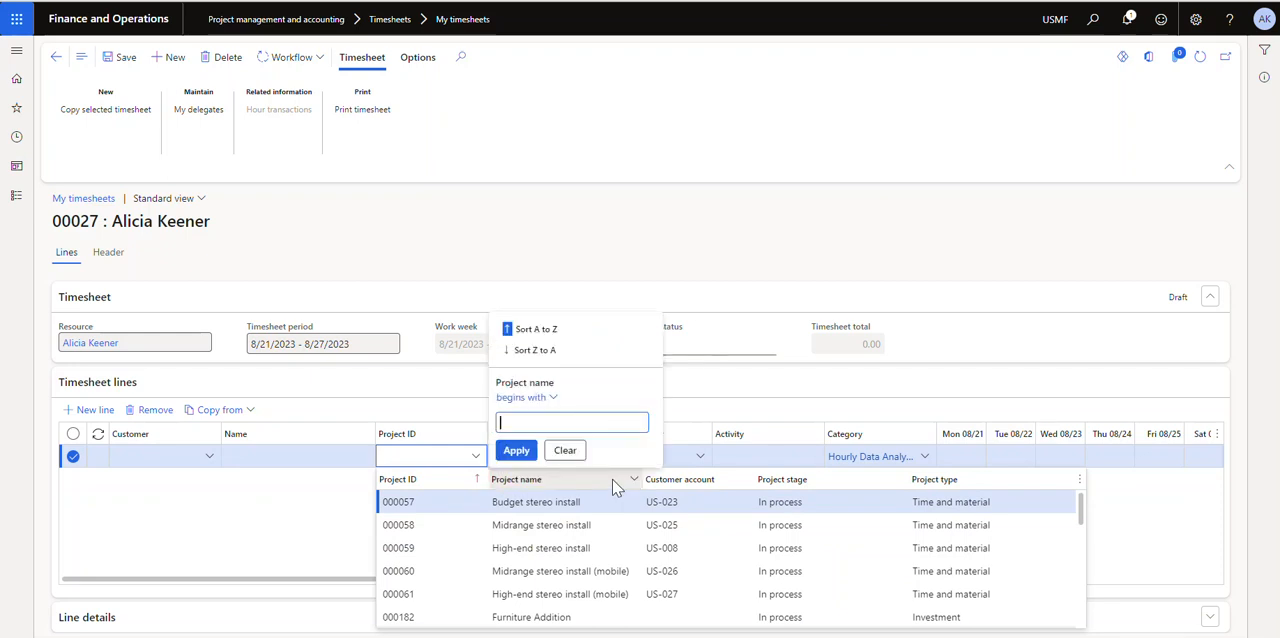
pyautogui.write('ak')
pyautogui.press('Return')
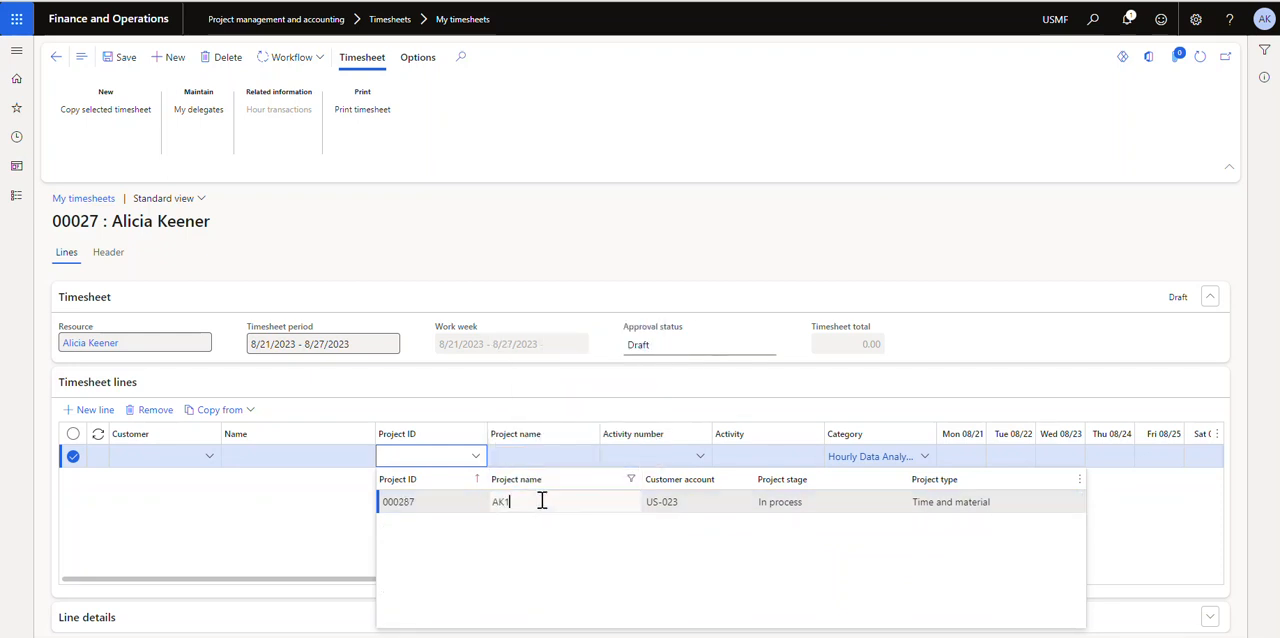
pyautogui.click(670, 501)
pyautogui.press('Tab')
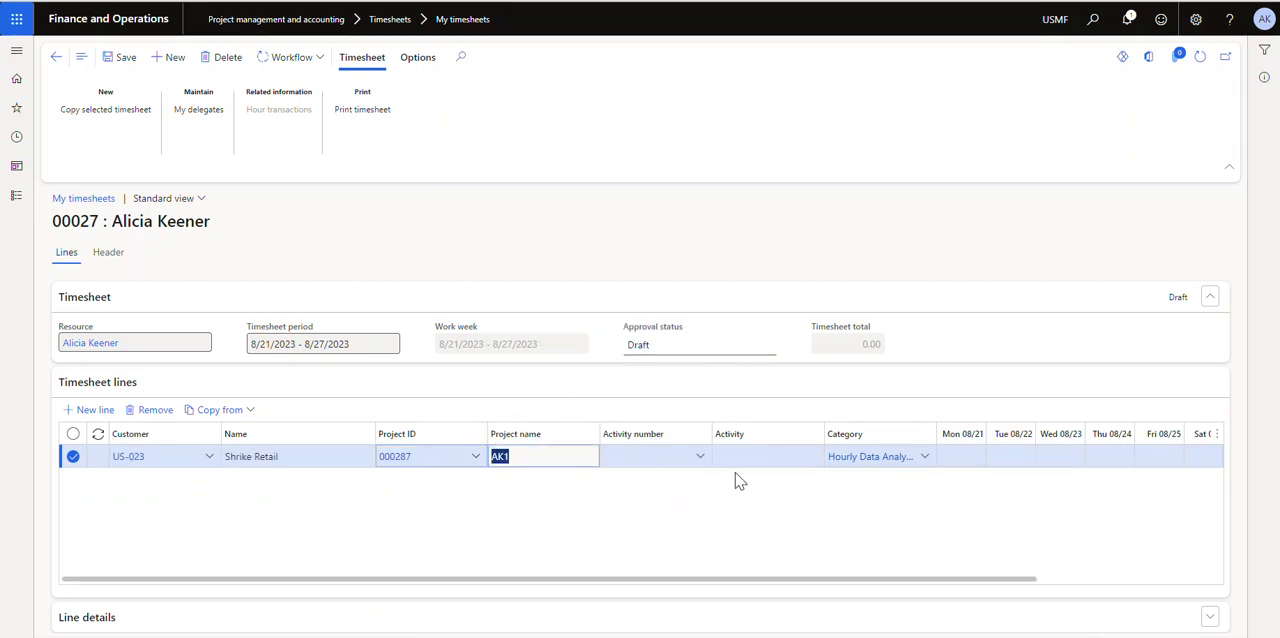
# Enter 8 hours for each day from Mon 08/21 to Thu 08/24 and 7 hours for Fri 08/25, and save the timesheet
pyautogui.press('Tab')
pyautogui.click(749, 455)
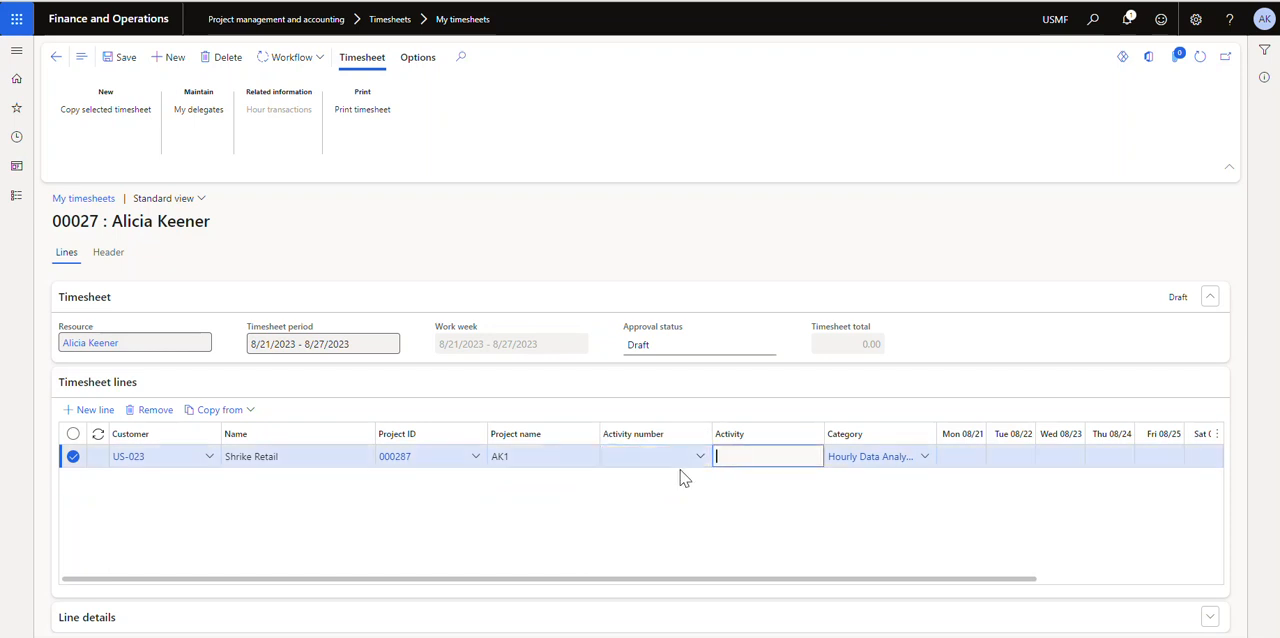
pyautogui.press('Tab')
pyautogui.press('Tab')
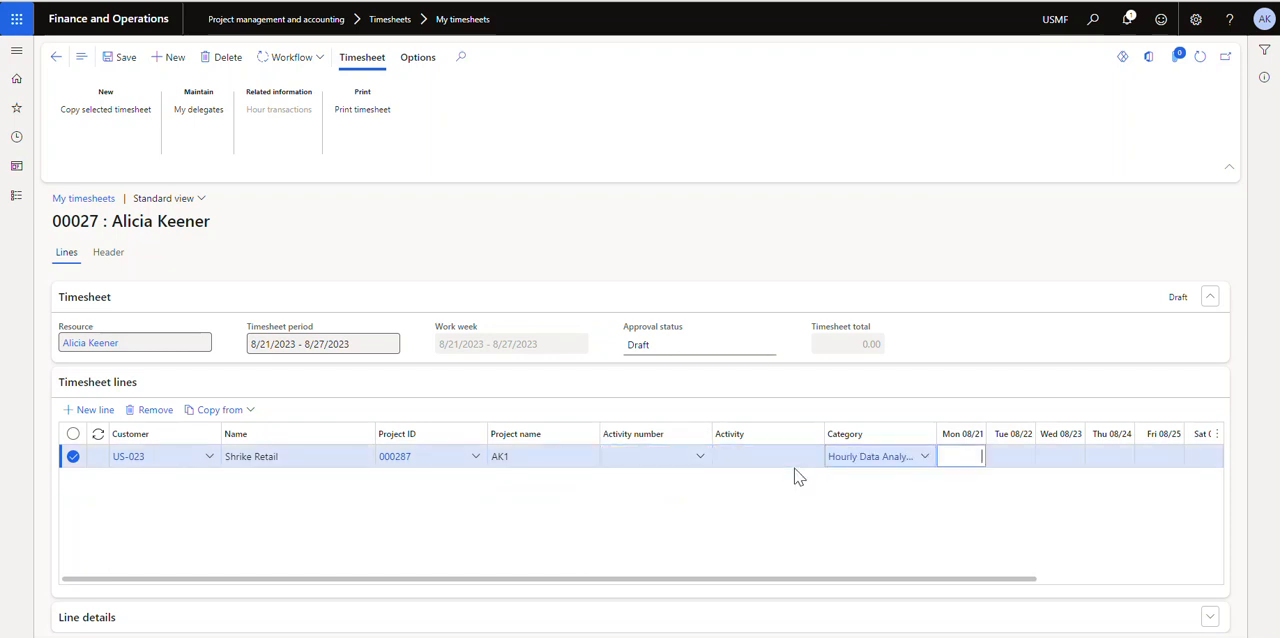
pyautogui.write('8')
pyautogui.press('Tab')
pyautogui.write('8')
pyautogui.press('Tab')
pyautogui.write('8')
pyautogui.press('Tab')
pyautogui.write('8')
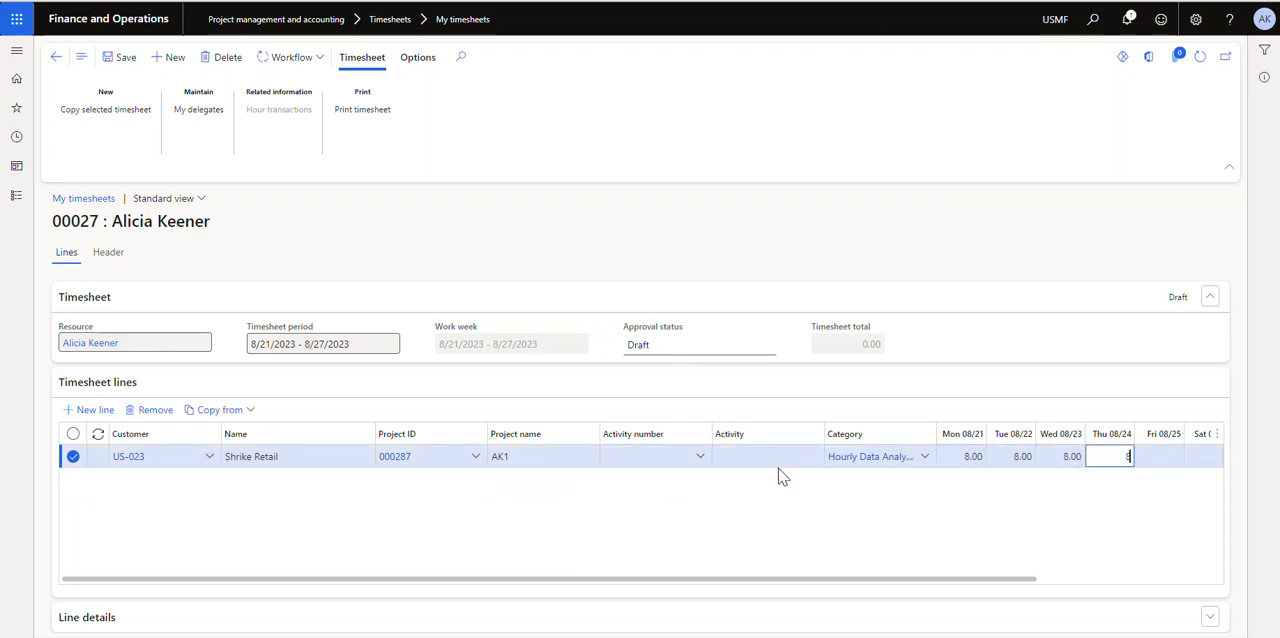
pyautogui.press('Tab')
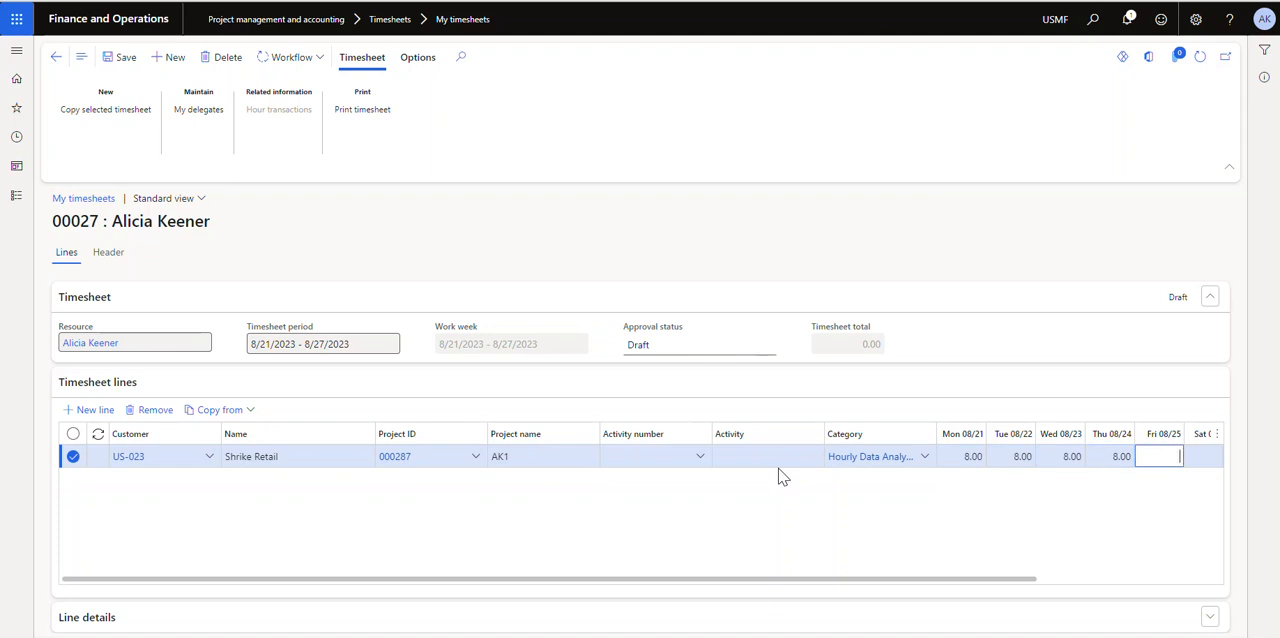
pyautogui.write('7')
pyautogui.press('Tab')
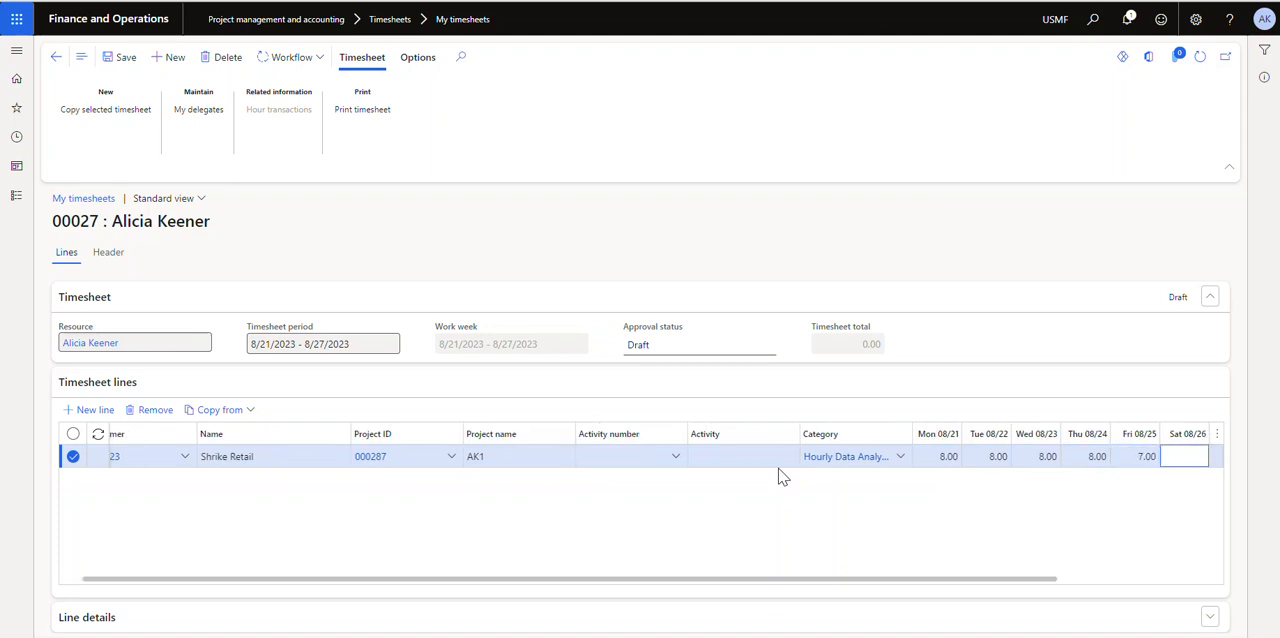
pyautogui.click(123, 59)
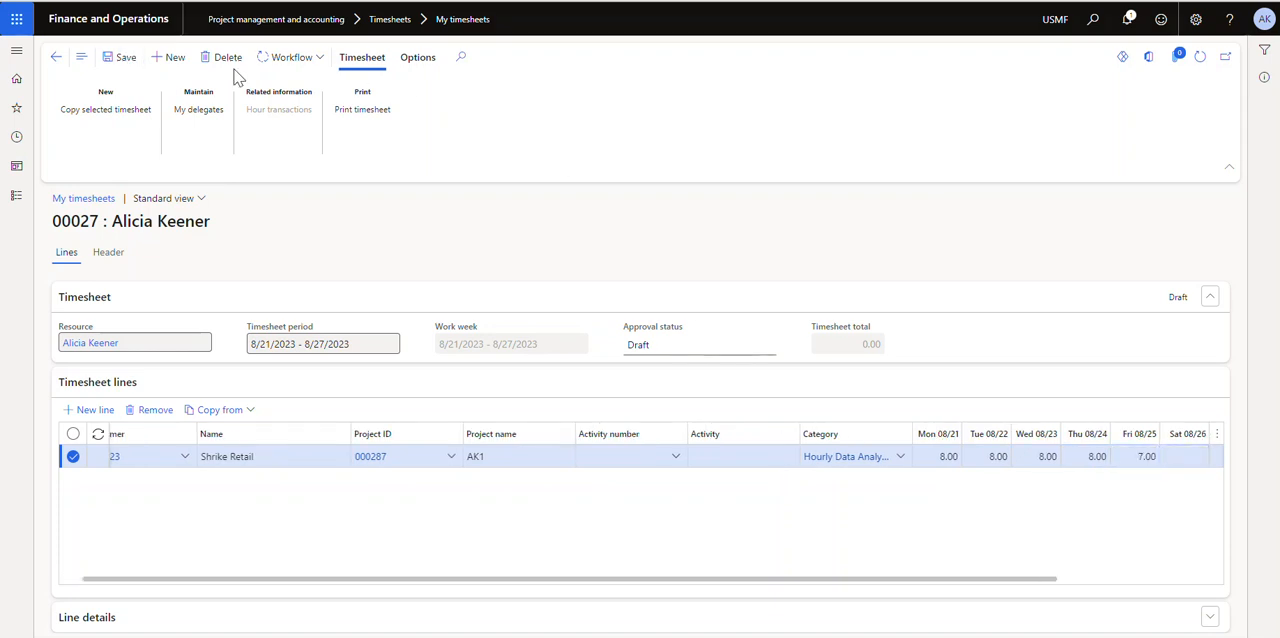
pyautogui.click(310, 57)
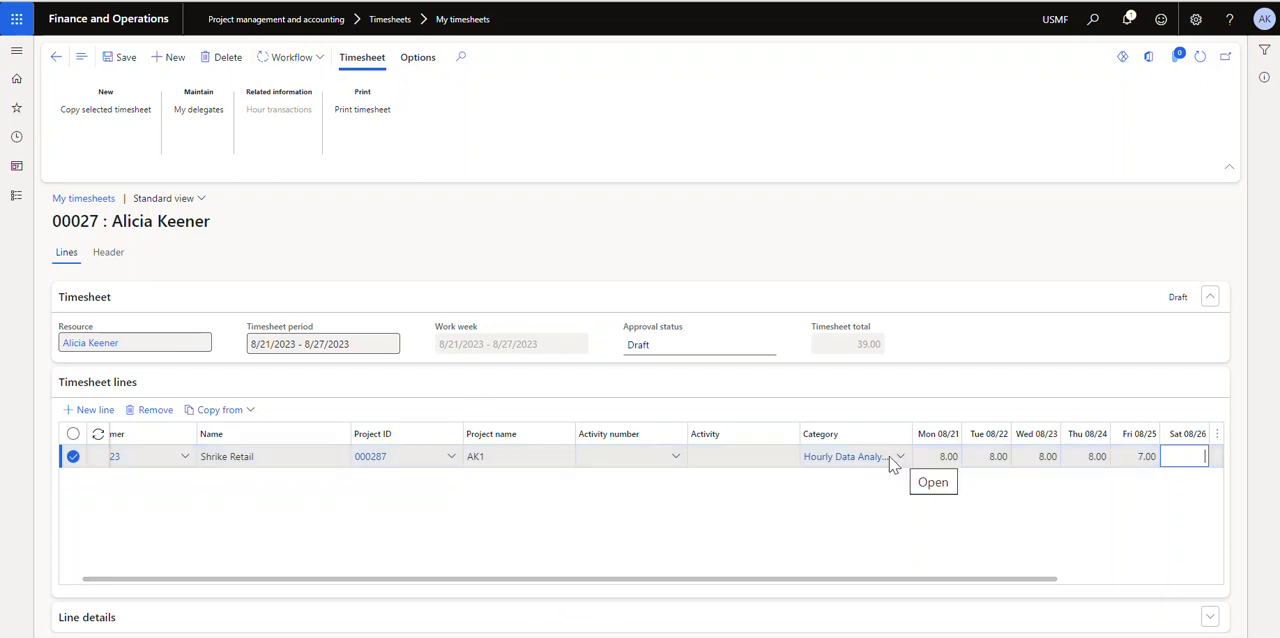
# Widen the Category column of the timesheet lines and examine the hour categories available for the line
pyautogui.moveTo(912, 432); pyautogui.dragTo(984, 432)
pyautogui.hotkey('ctrl', 'c')
pyautogui.click(857, 464)
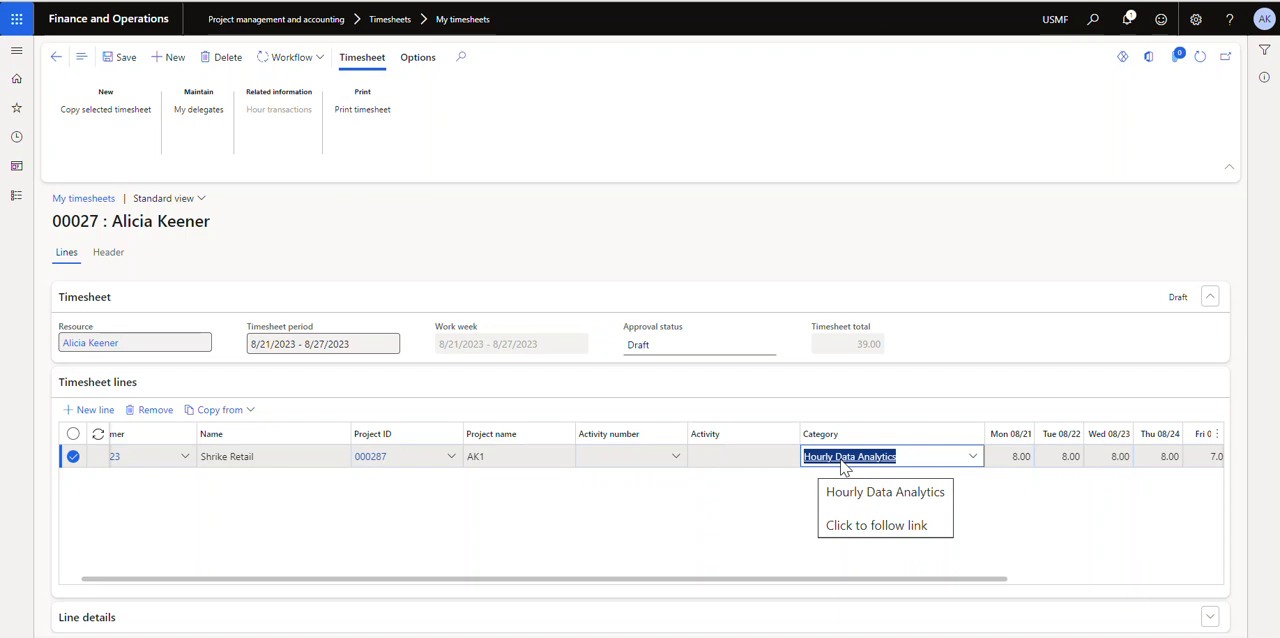
pyautogui.click(972, 457)
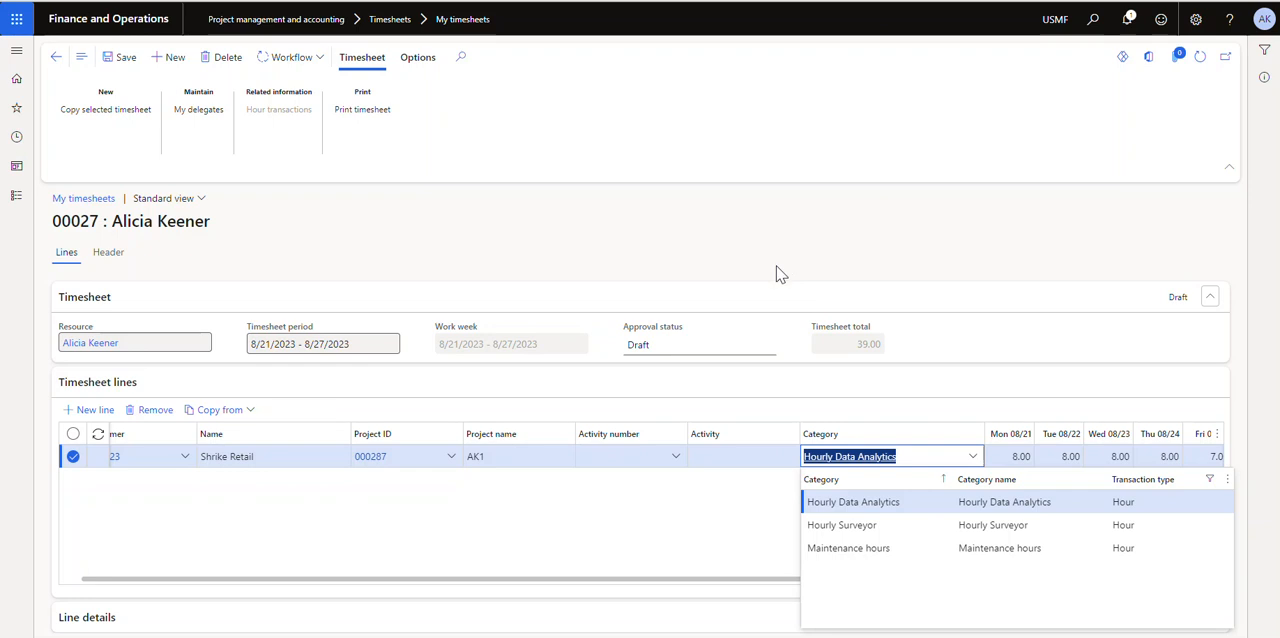
pyautogui.moveTo(610, 577); pyautogui.dragTo(250, 582)
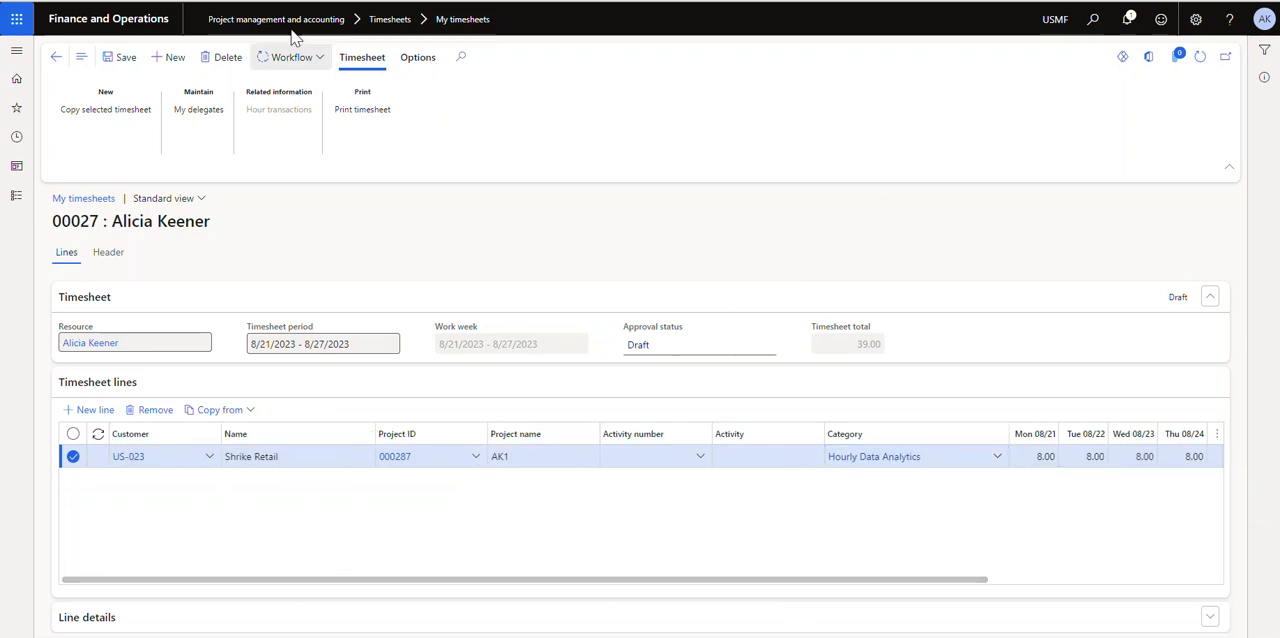
# Duplicate the browser tab and open the hourly cost price setup of Project management and accounting in it
pyautogui.rightClick(304, 1)
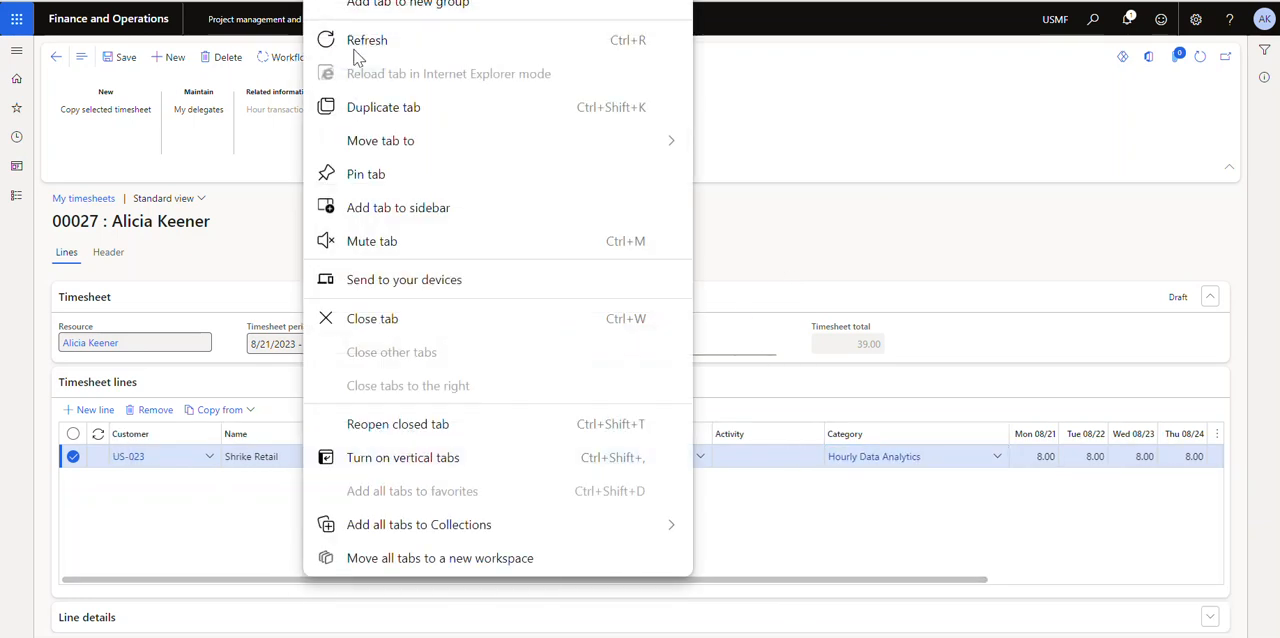
pyautogui.click(405, 110)
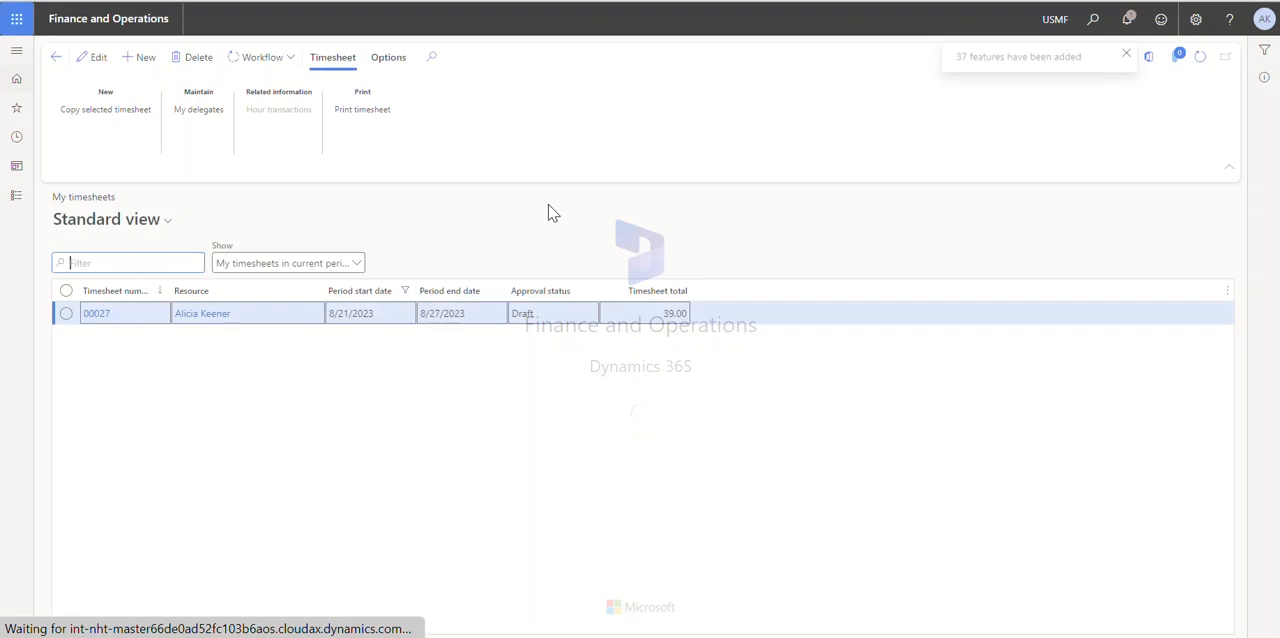
pyautogui.click(12, 195)
pyautogui.scroll(-10, 97, 395)
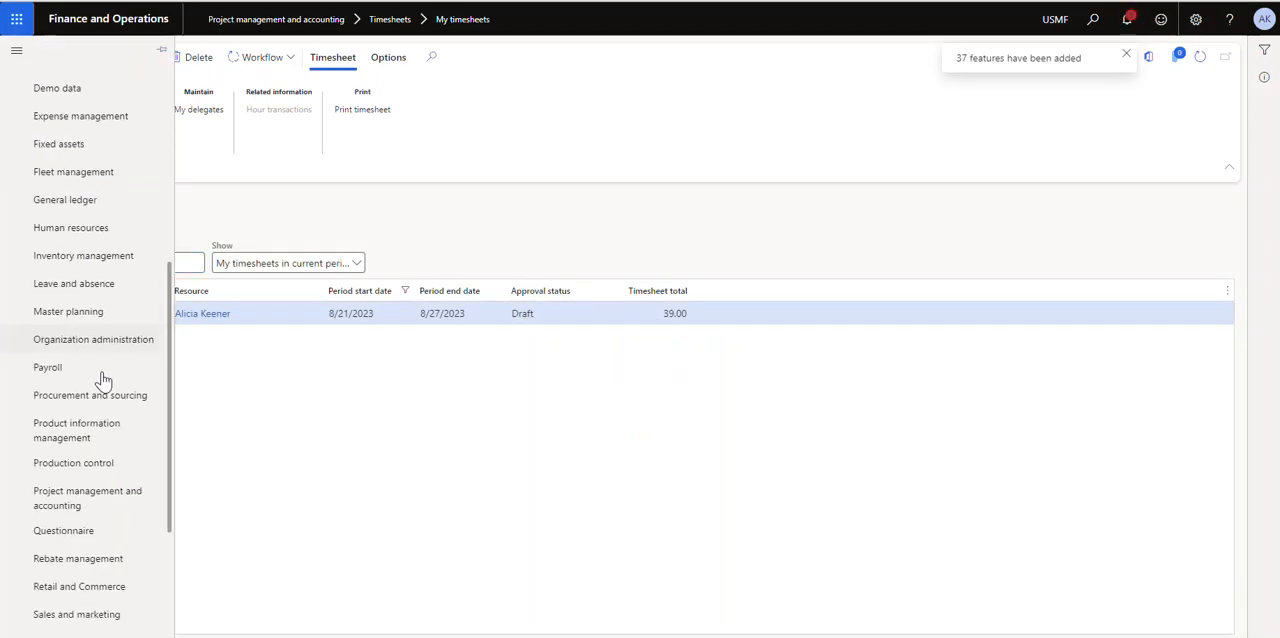
pyautogui.click(68, 312)
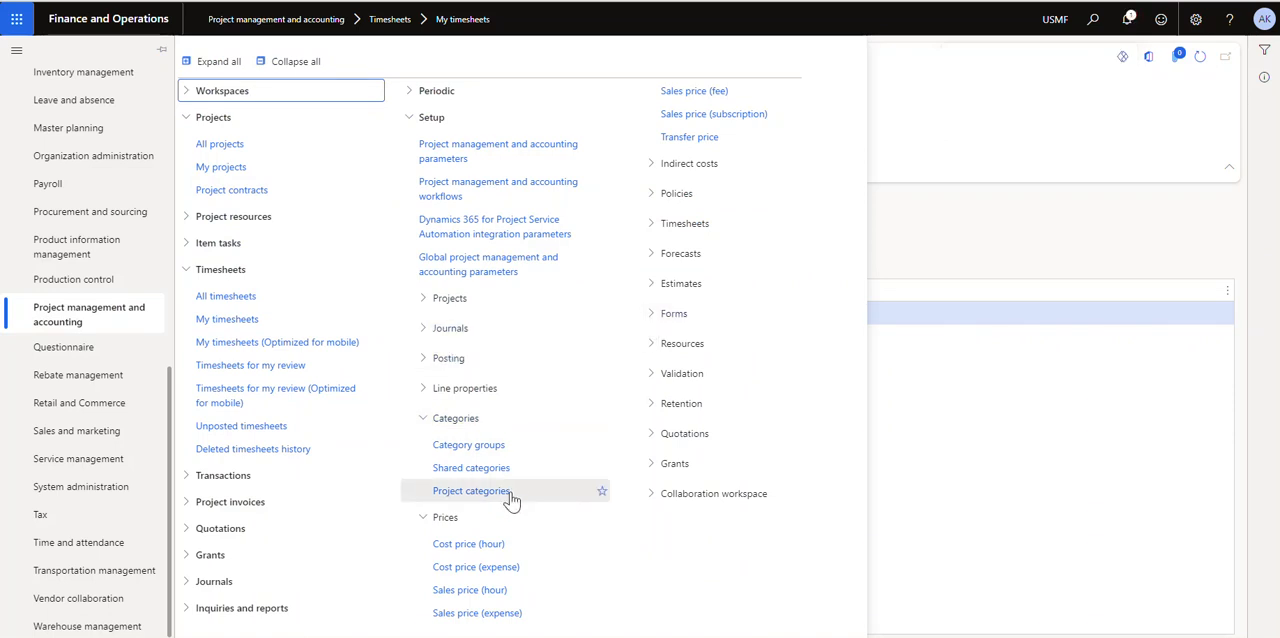
pyautogui.click(488, 547)
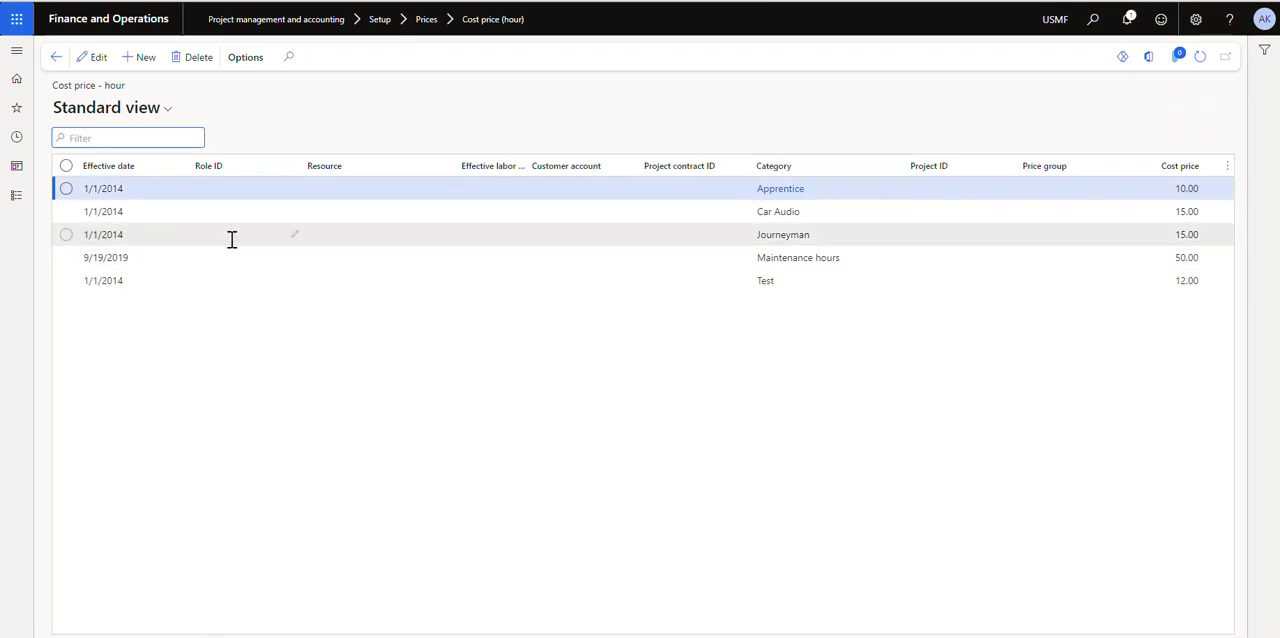
# Add an hourly cost price record effective 8/13/2023 for the category Hourly Data Analytics
pyautogui.click(145, 57)
pyautogui.click(203, 188)
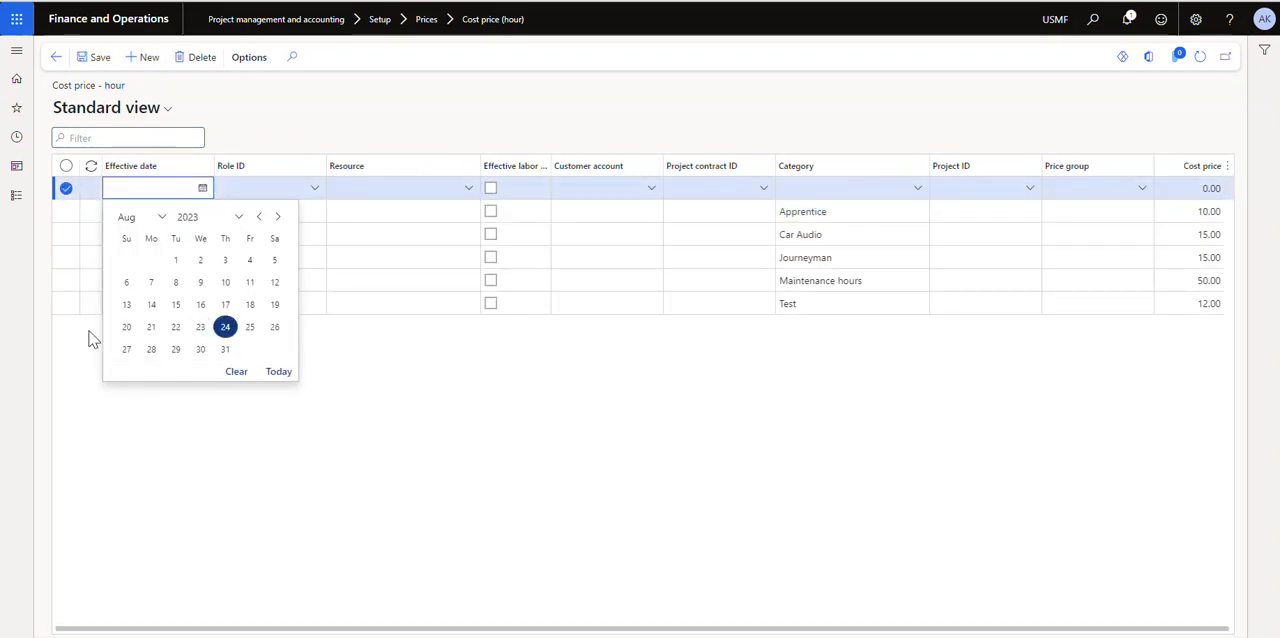
pyautogui.click(126, 304)
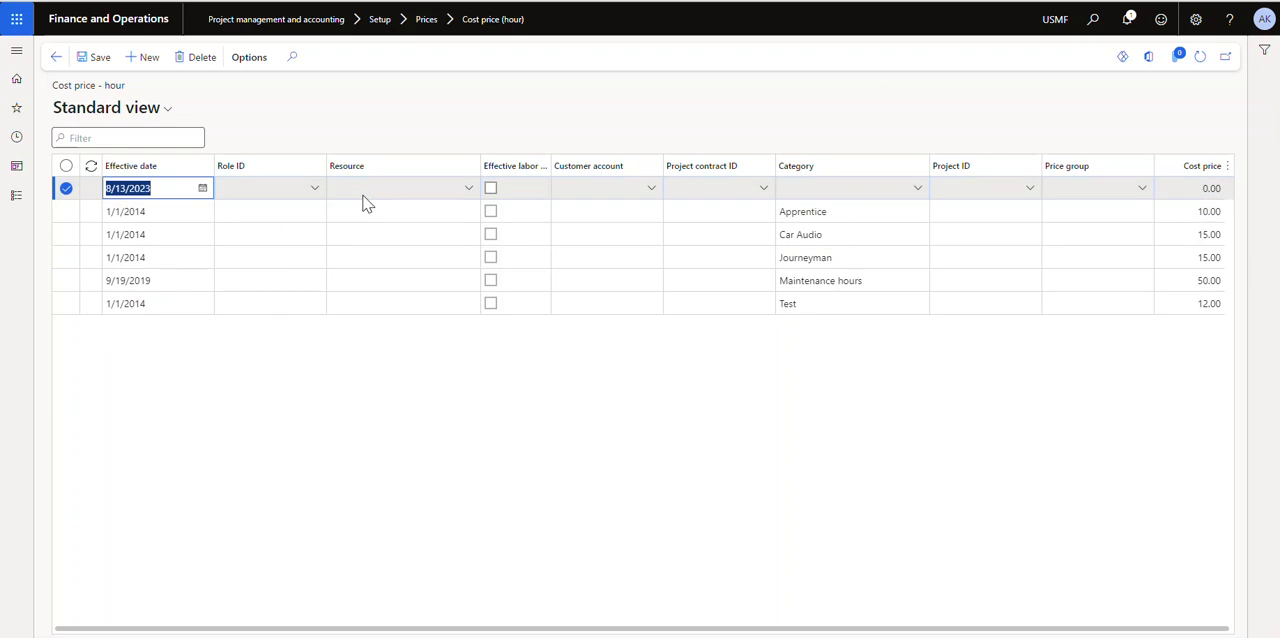
pyautogui.press('Tab')
pyautogui.press('Tab')
pyautogui.press('Tab')
pyautogui.press('Tab')
pyautogui.press('Tab')
pyautogui.click(808, 194)
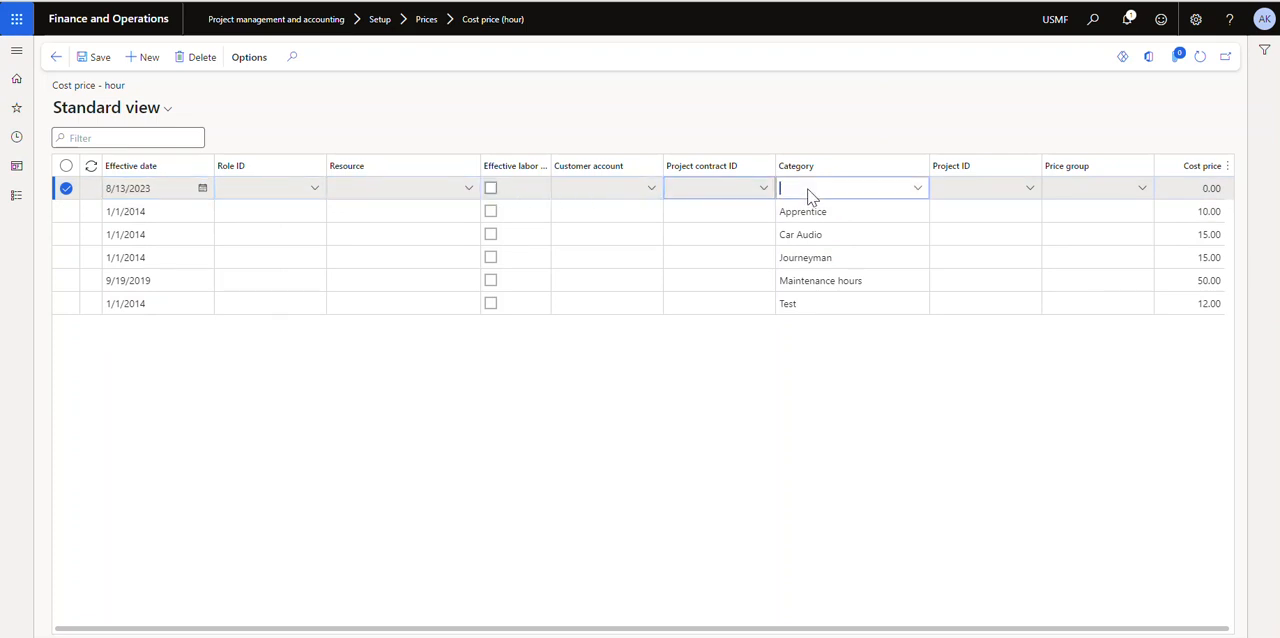
pyautogui.hotkey('ctrl', 'v')
# Set the new record's cost price to 25.00, save it and return to the draft timesheet
pyautogui.press('Tab')
pyautogui.press('Tab')
pyautogui.press('Tab')
pyautogui.write('2')
pyautogui.press('Tab')
pyautogui.click(103, 60)
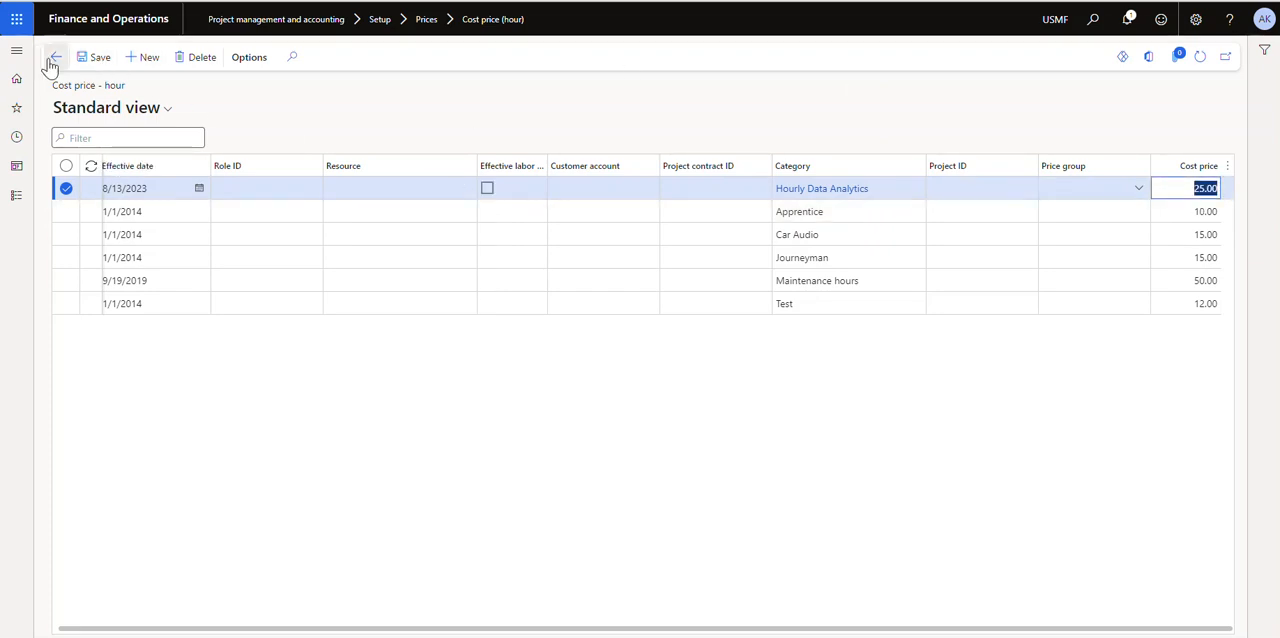
pyautogui.click(104, 59)
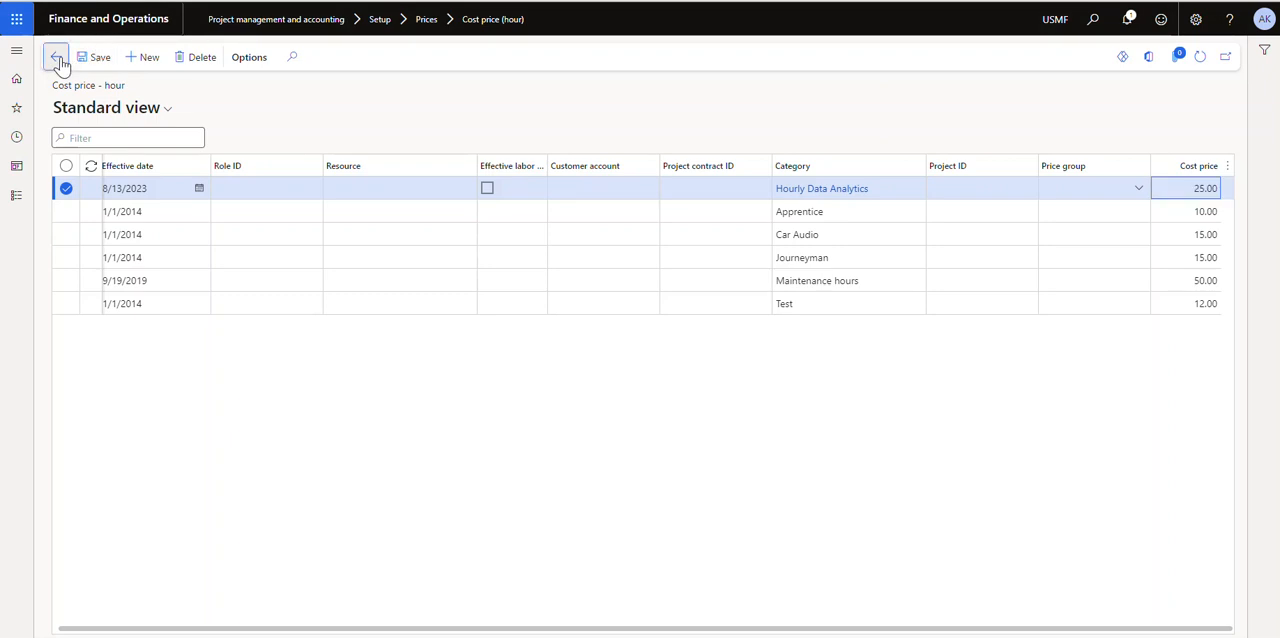
pyautogui.click(57, 60)
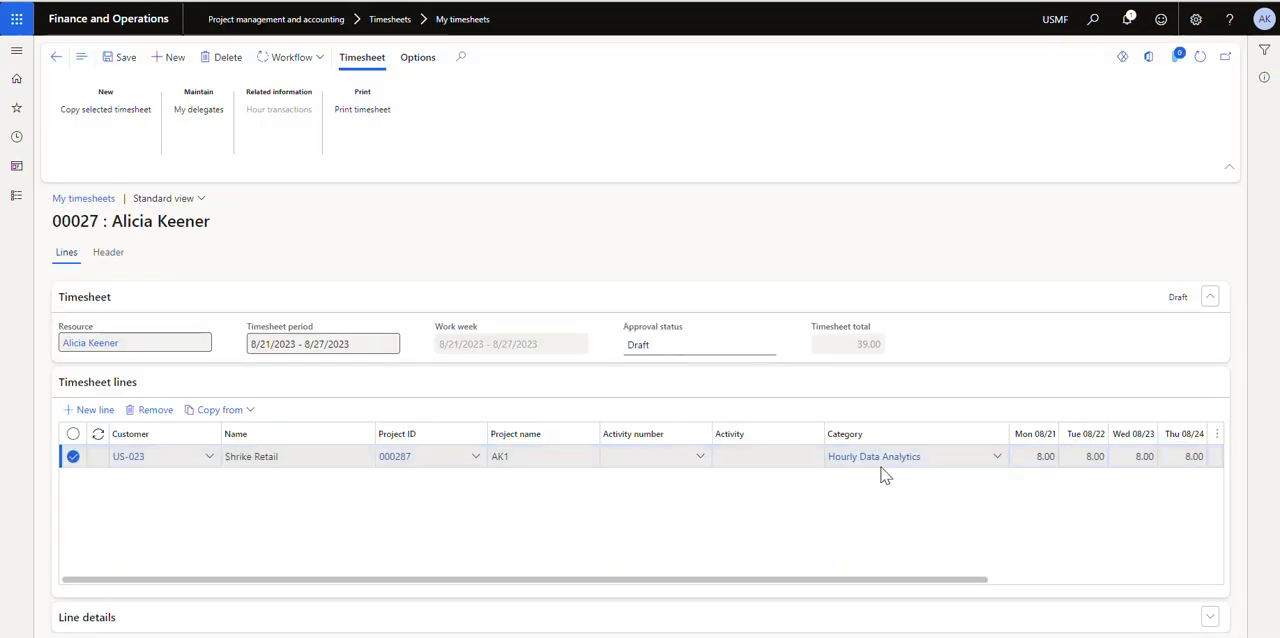
# Review the timesheet line's comments, general details and financial dimensions, and submit the timesheet to the review workflow
pyautogui.moveTo(830, 580); pyautogui.dragTo(629, 578)
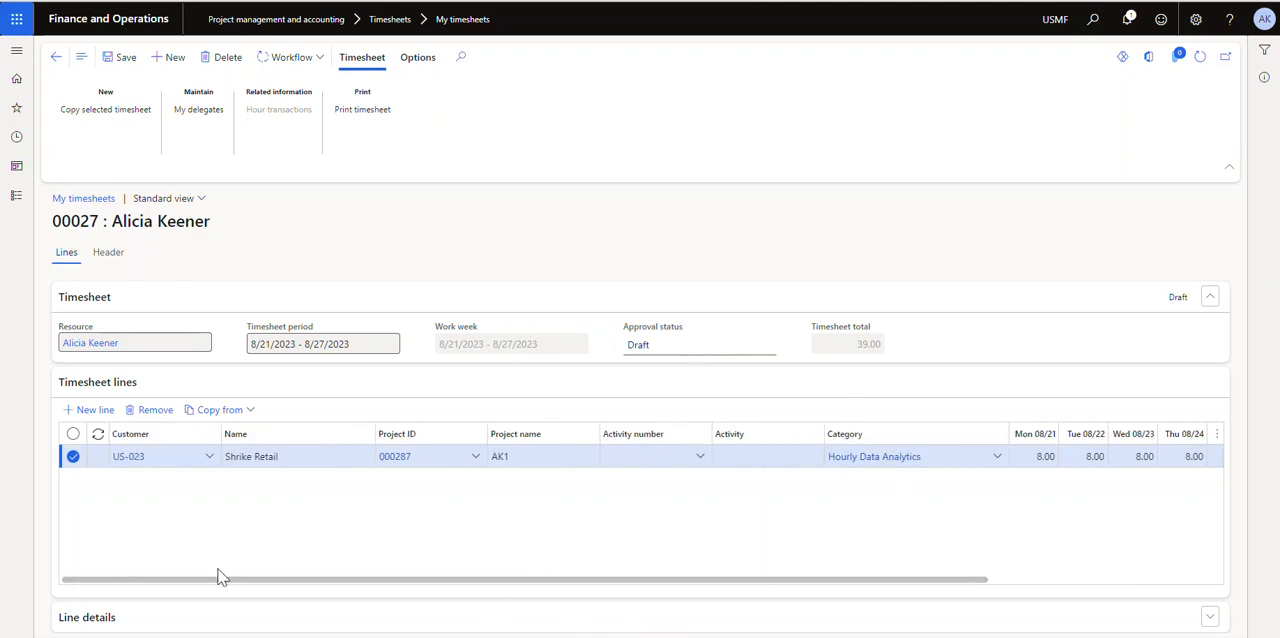
pyautogui.click(86, 620)
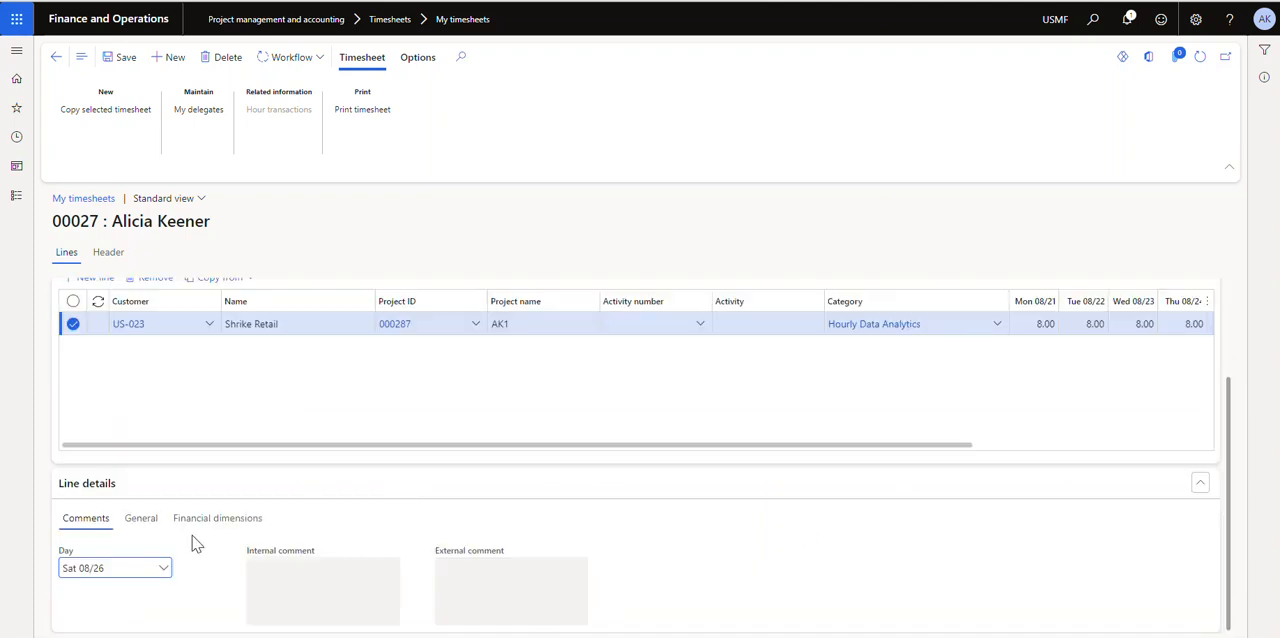
pyautogui.click(138, 522)
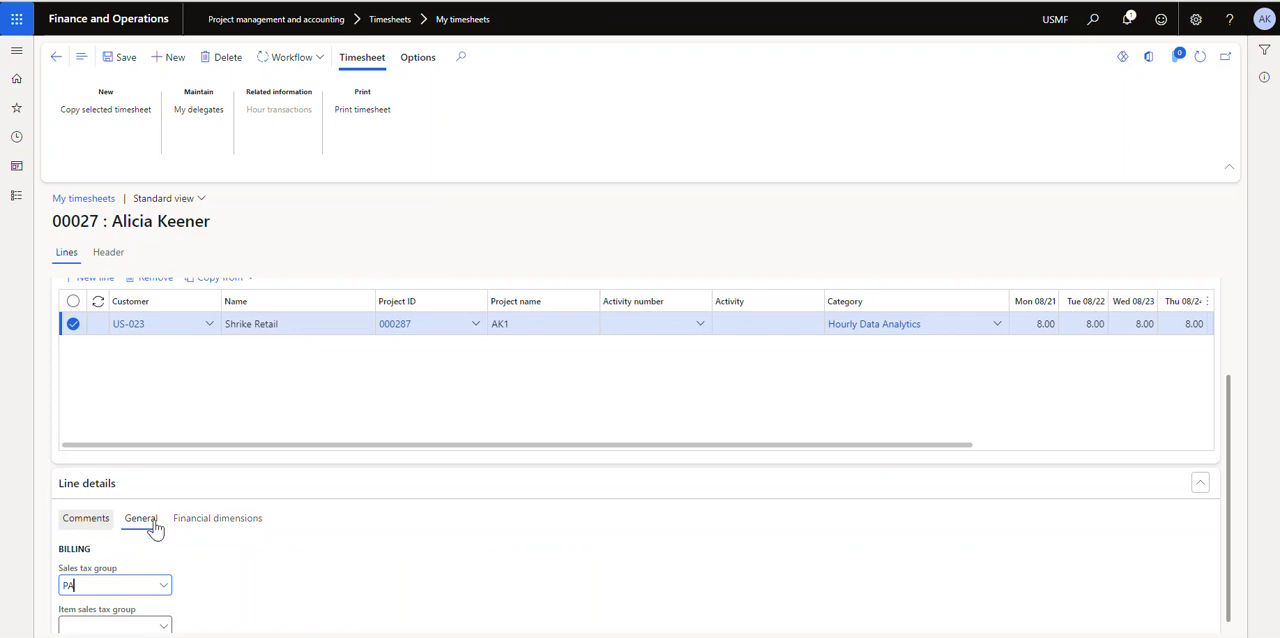
pyautogui.click(217, 518)
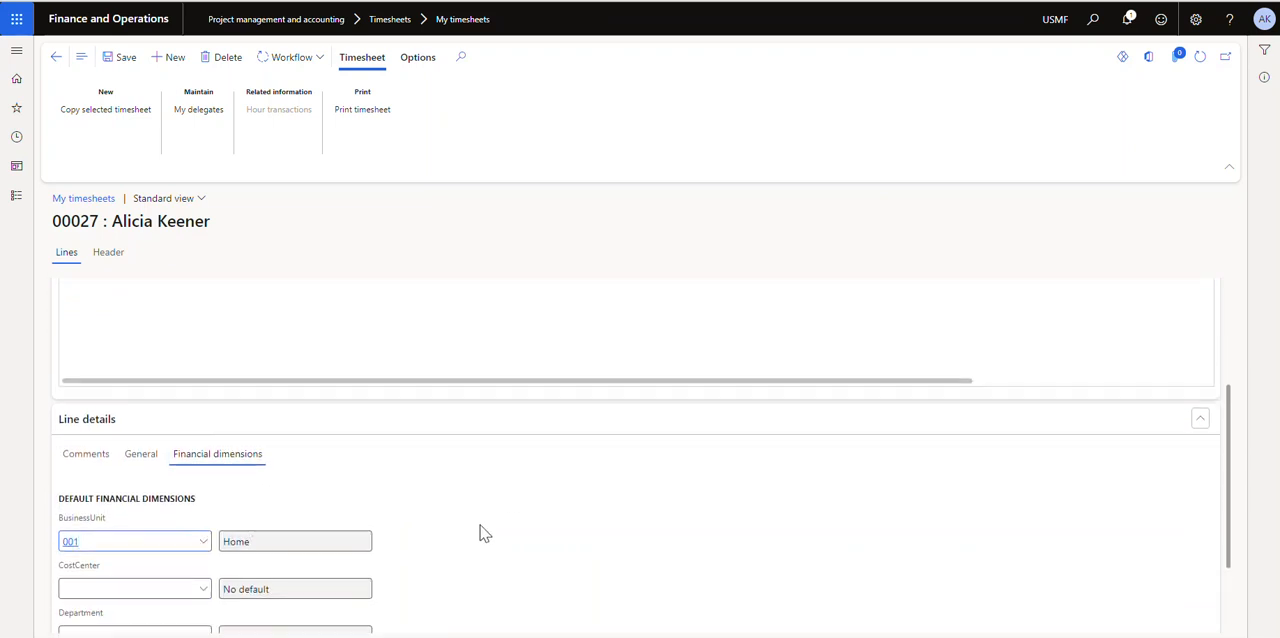
pyautogui.scroll(-1, 480, 533)
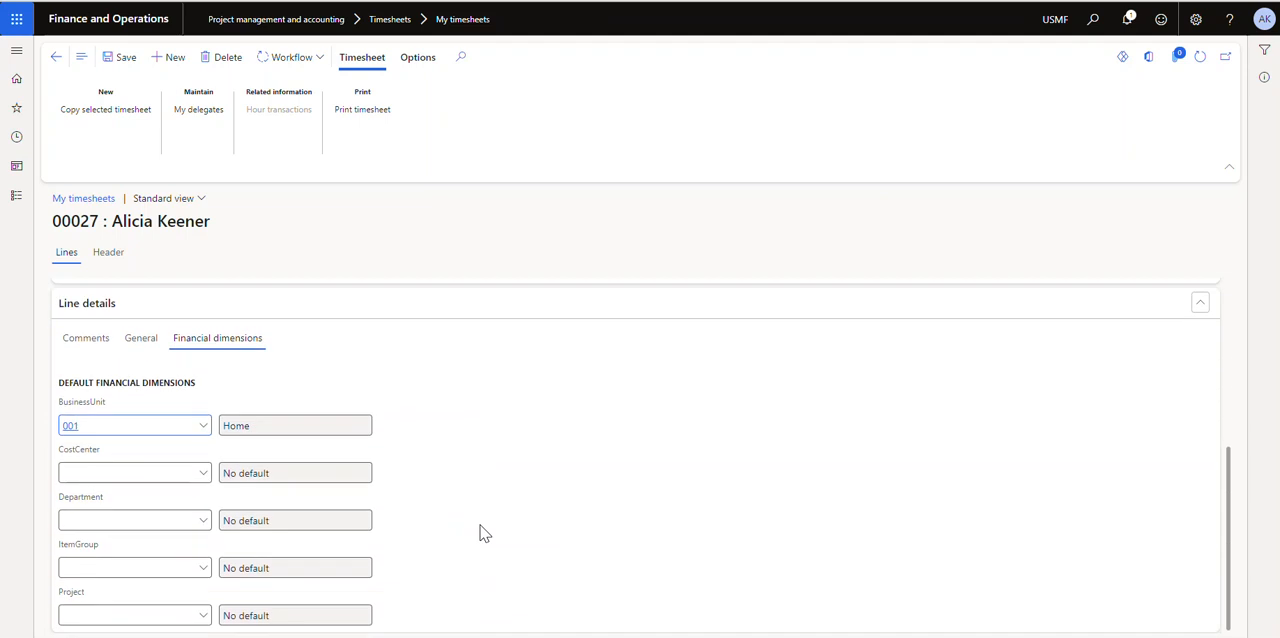
pyautogui.scroll(3, 480, 533)
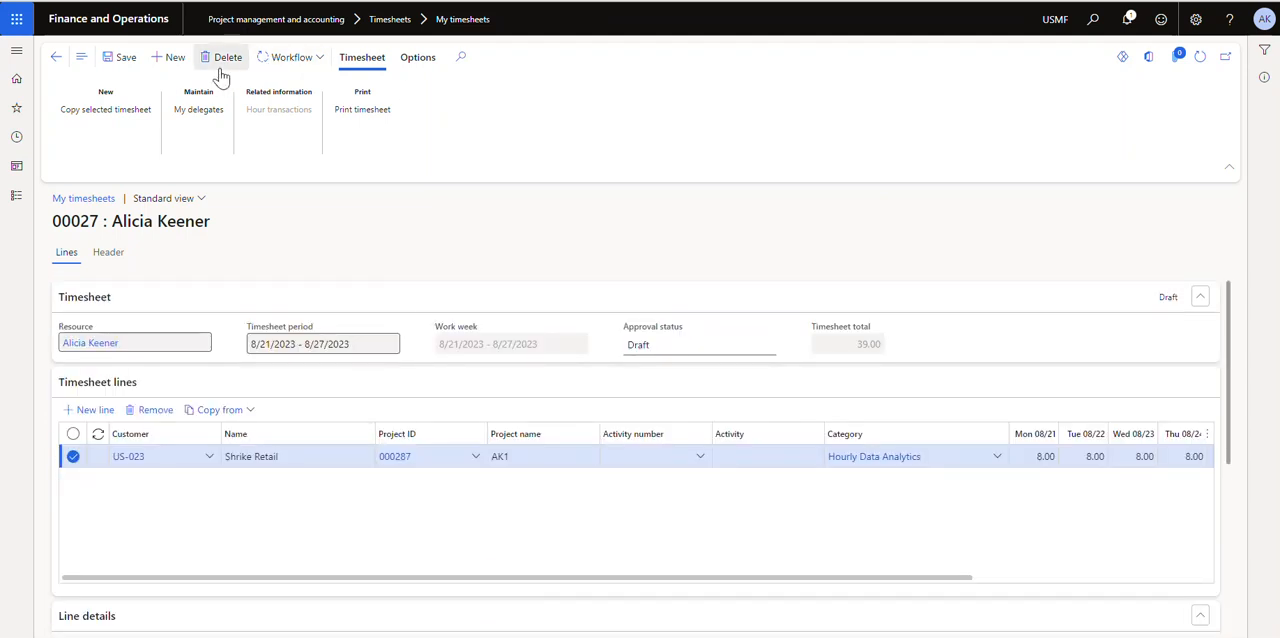
pyautogui.click(280, 62)
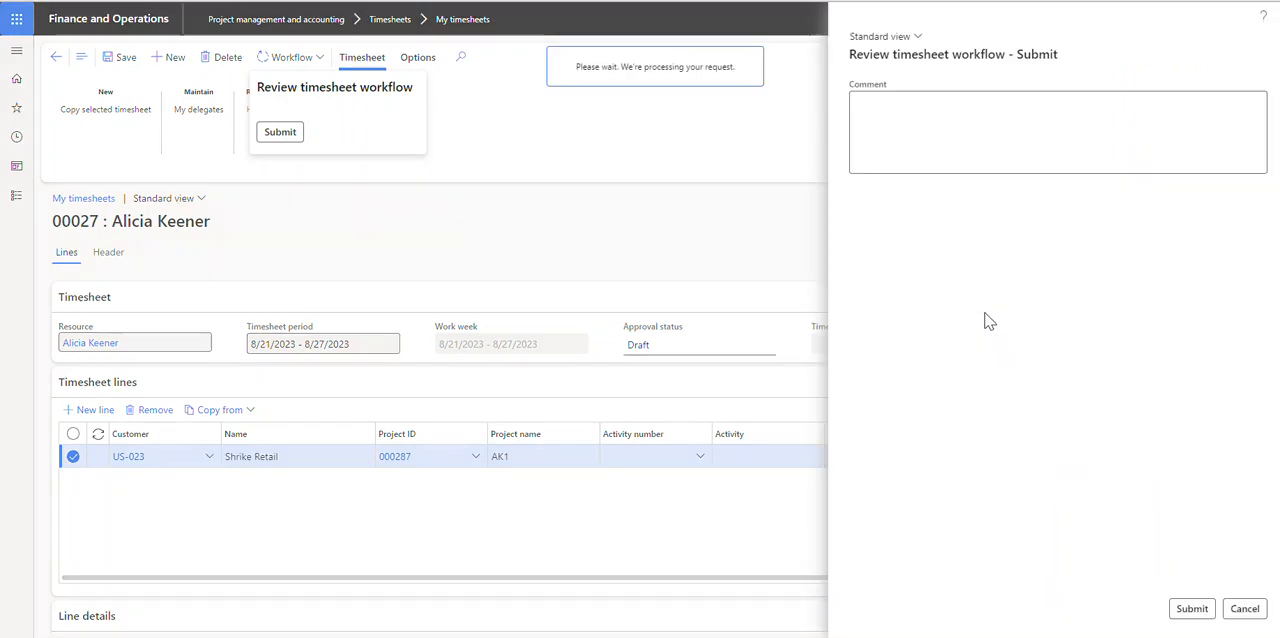
pyautogui.click(1194, 607)
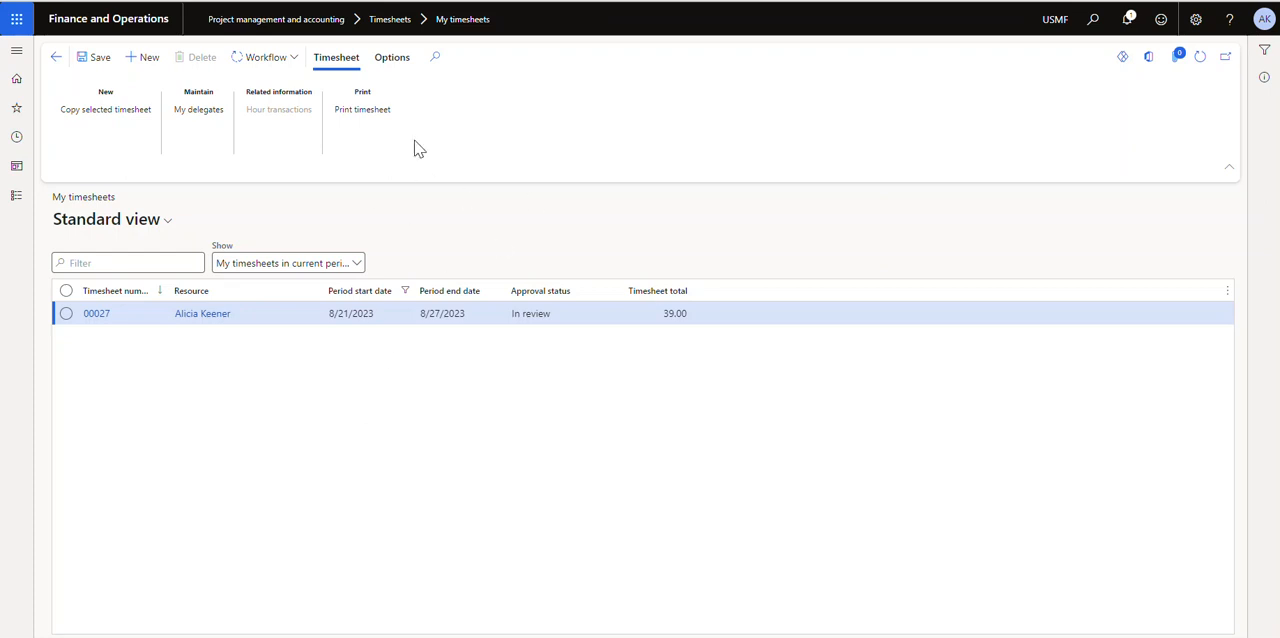
# Open the personal expense reports list in the Expense management module
pyautogui.click(17, 197)
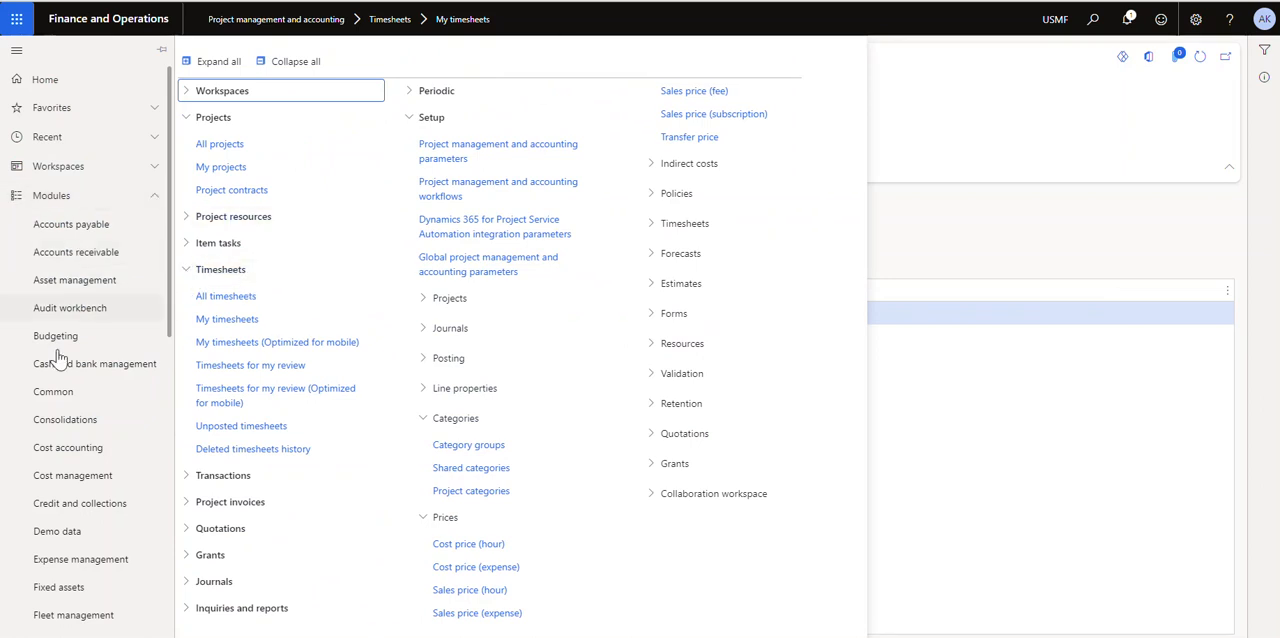
pyautogui.scroll(-5, 75, 300)
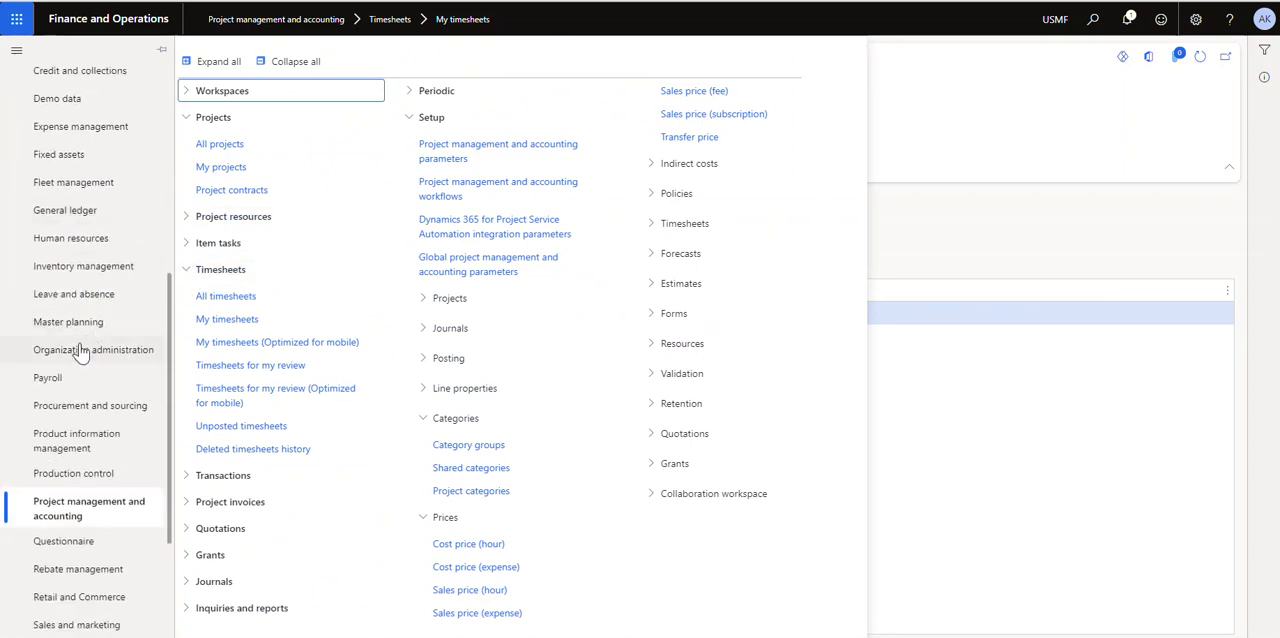
pyautogui.scroll(1, 90, 287)
pyautogui.click(90, 207)
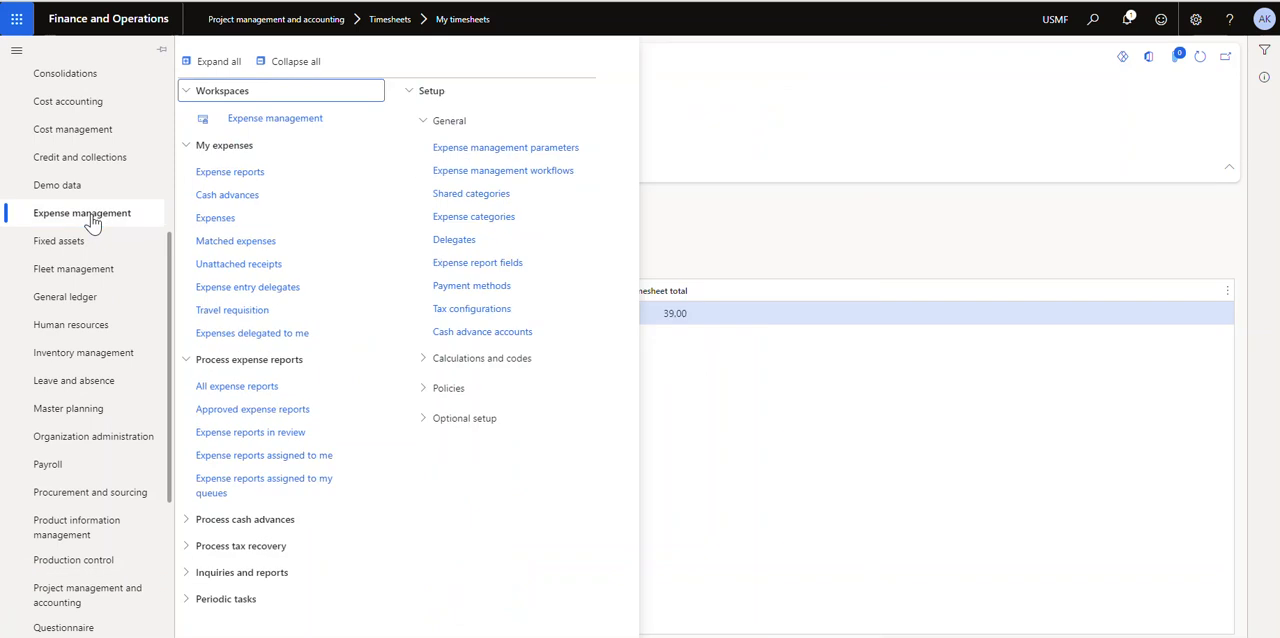
pyautogui.click(226, 174)
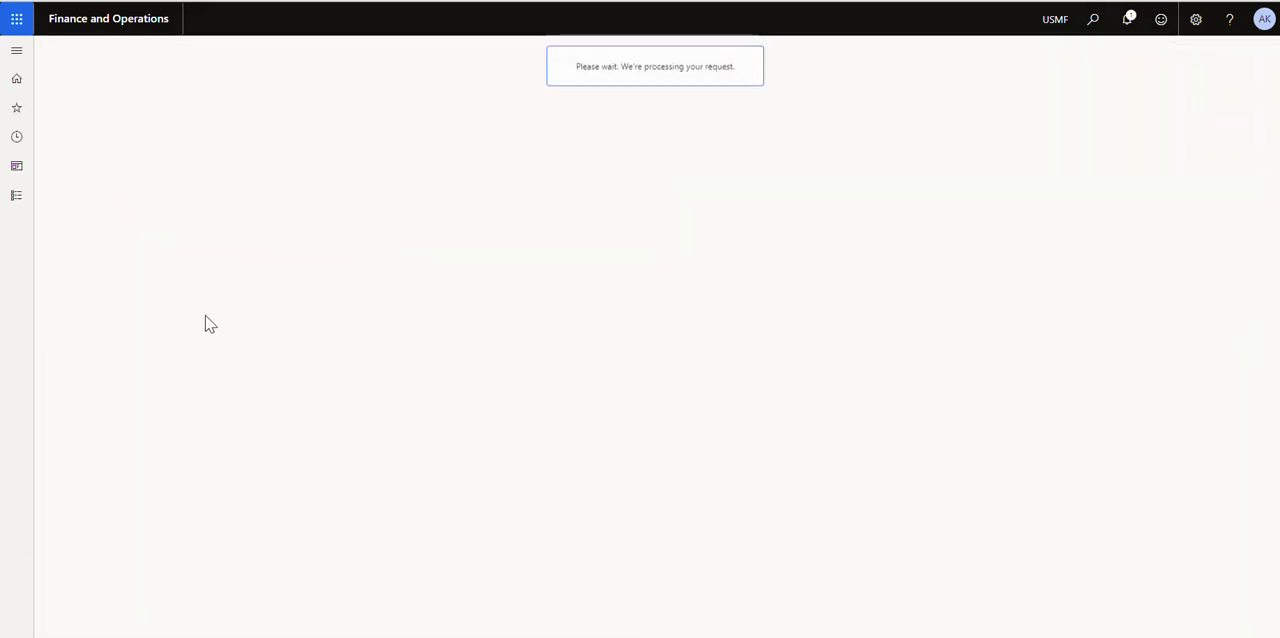
# Create a new expense report with the purpose Conference
pyautogui.click(177, 60)
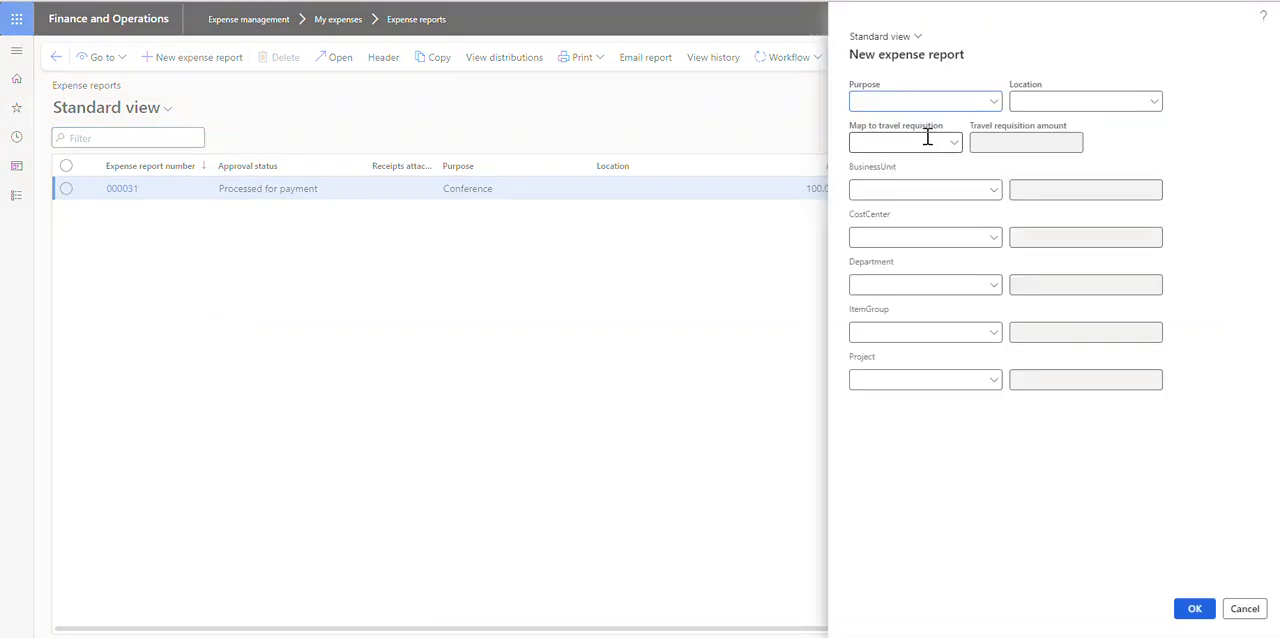
pyautogui.click(993, 102)
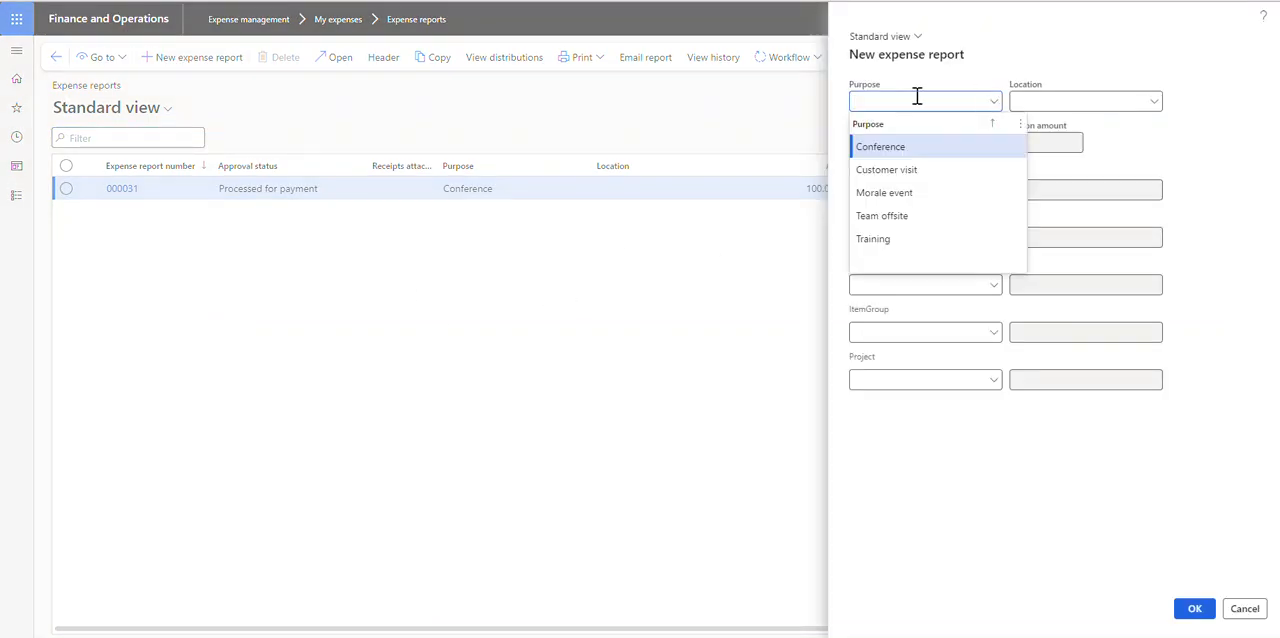
pyautogui.click(1207, 134)
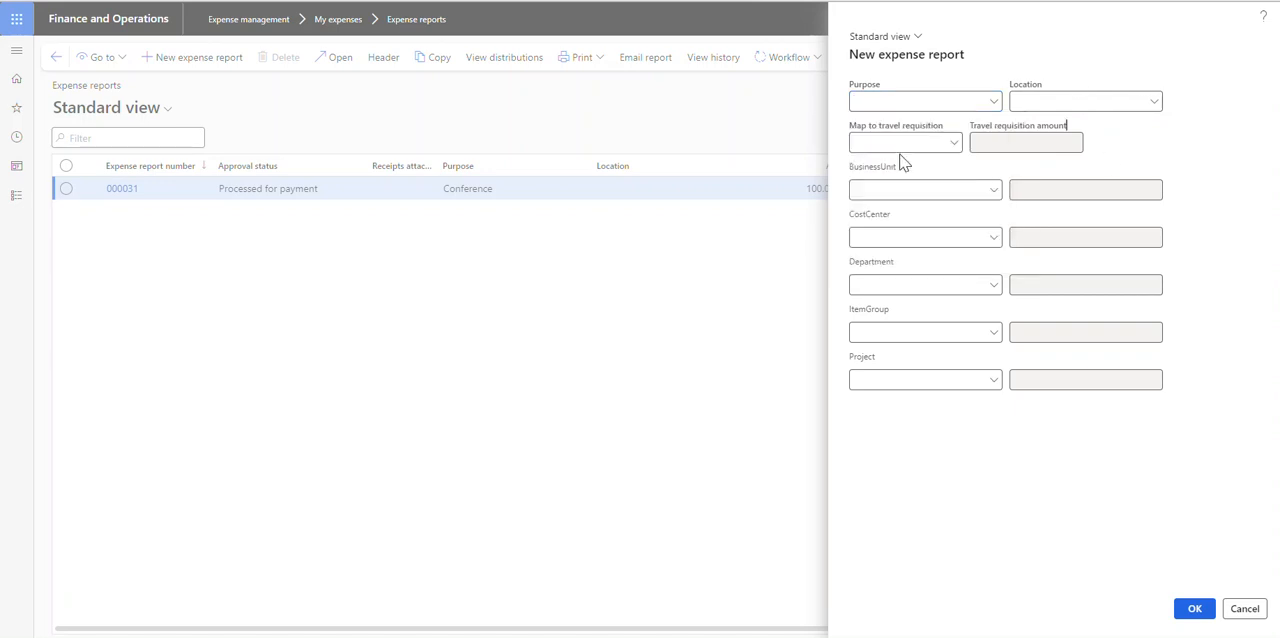
pyautogui.click(993, 102)
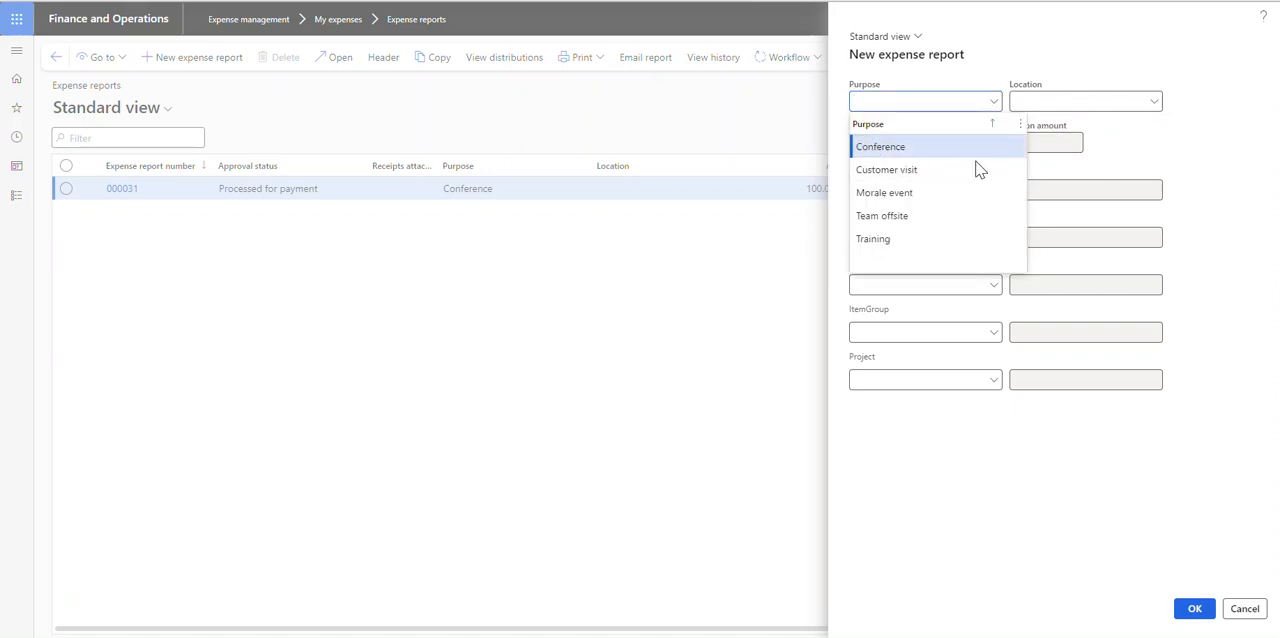
pyautogui.click(929, 154)
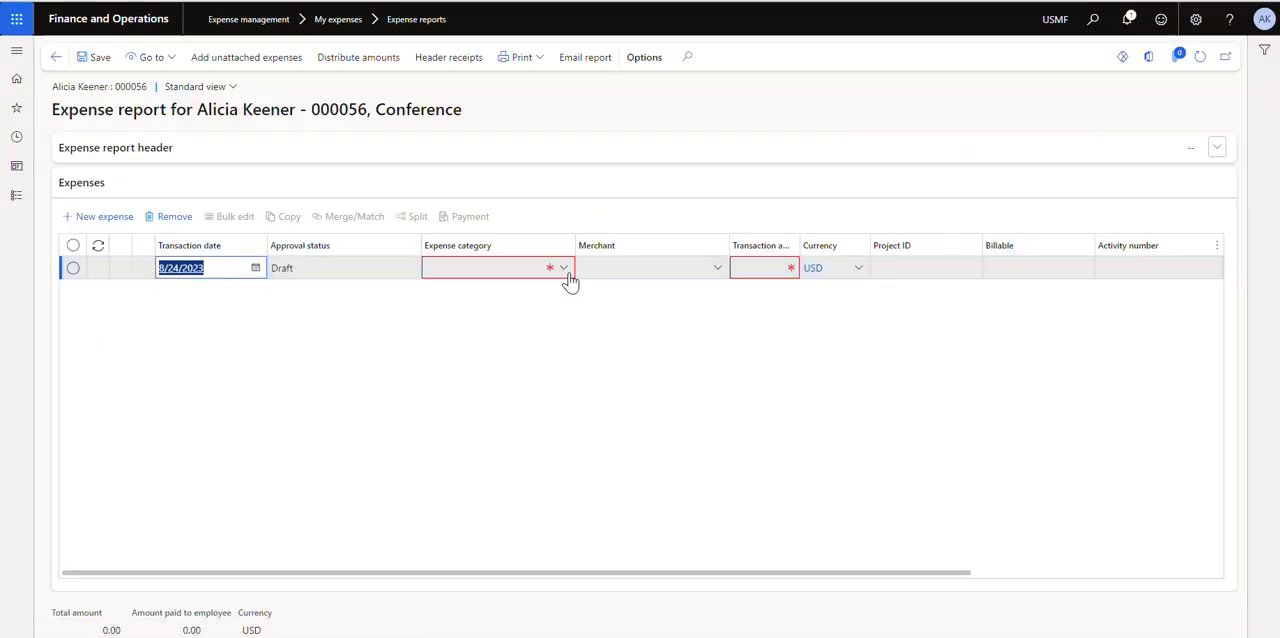
# Set the expense line's category to Car Rental and its transaction amount to 100 USD, leaving the merchant blank
pyautogui.click(566, 277)
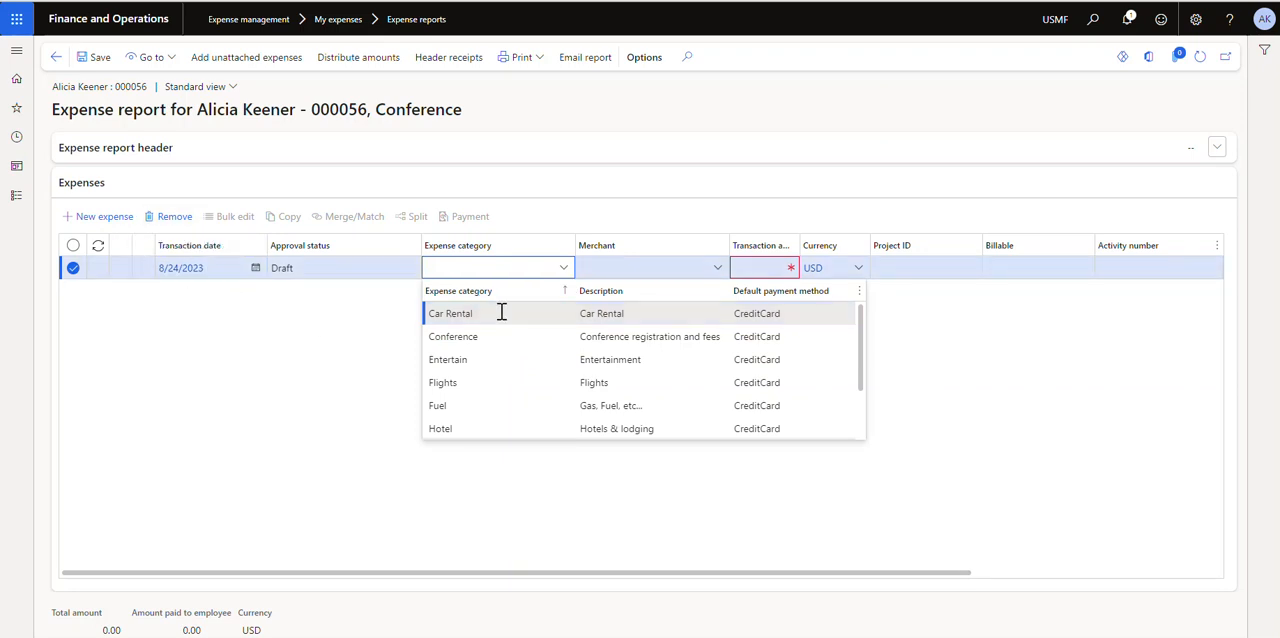
pyautogui.click(831, 320)
pyautogui.click(717, 268)
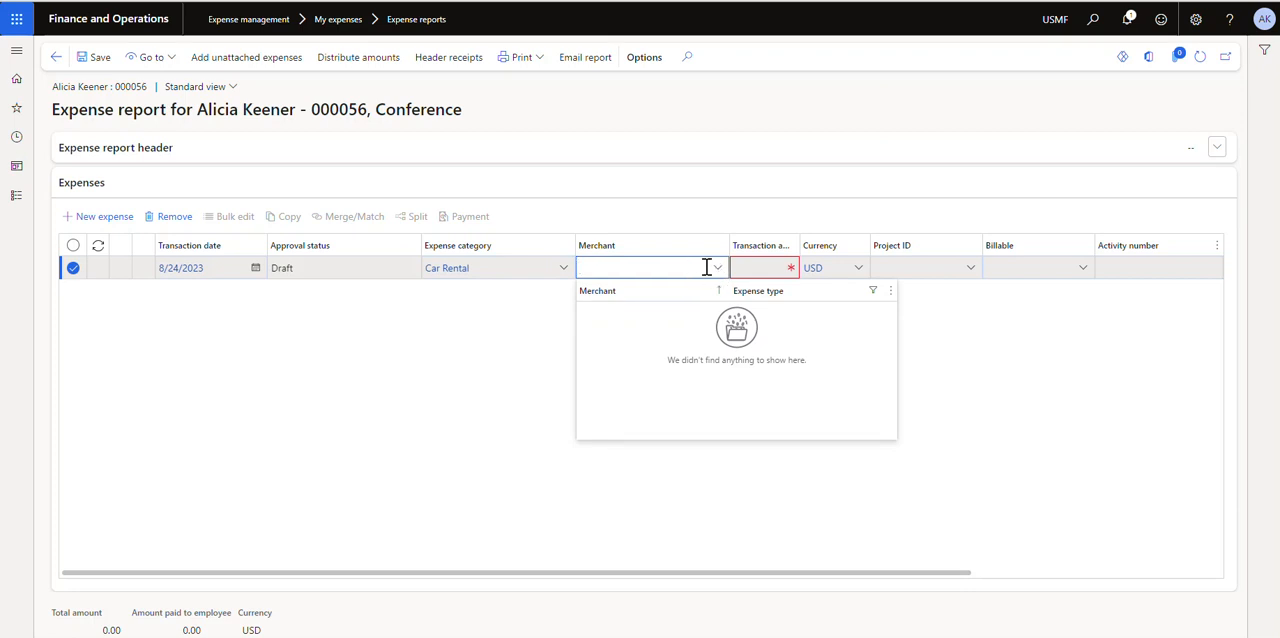
pyautogui.press('Tab')
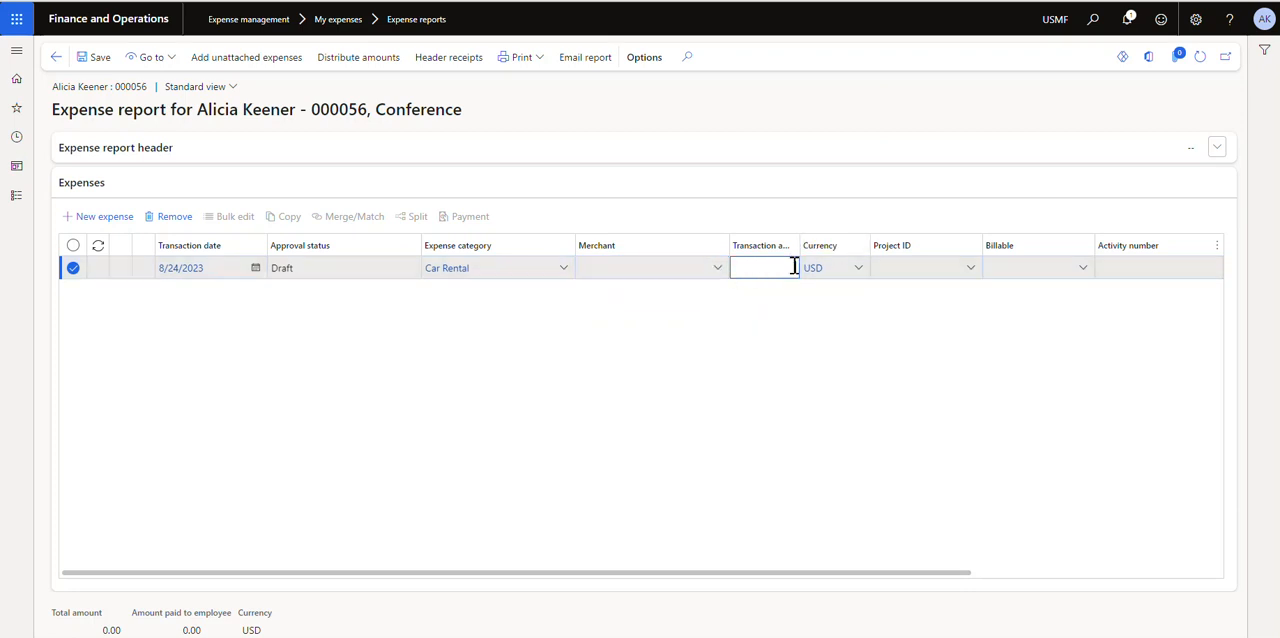
pyautogui.write('100')
pyautogui.press('Tab')
pyautogui.press('Tab')
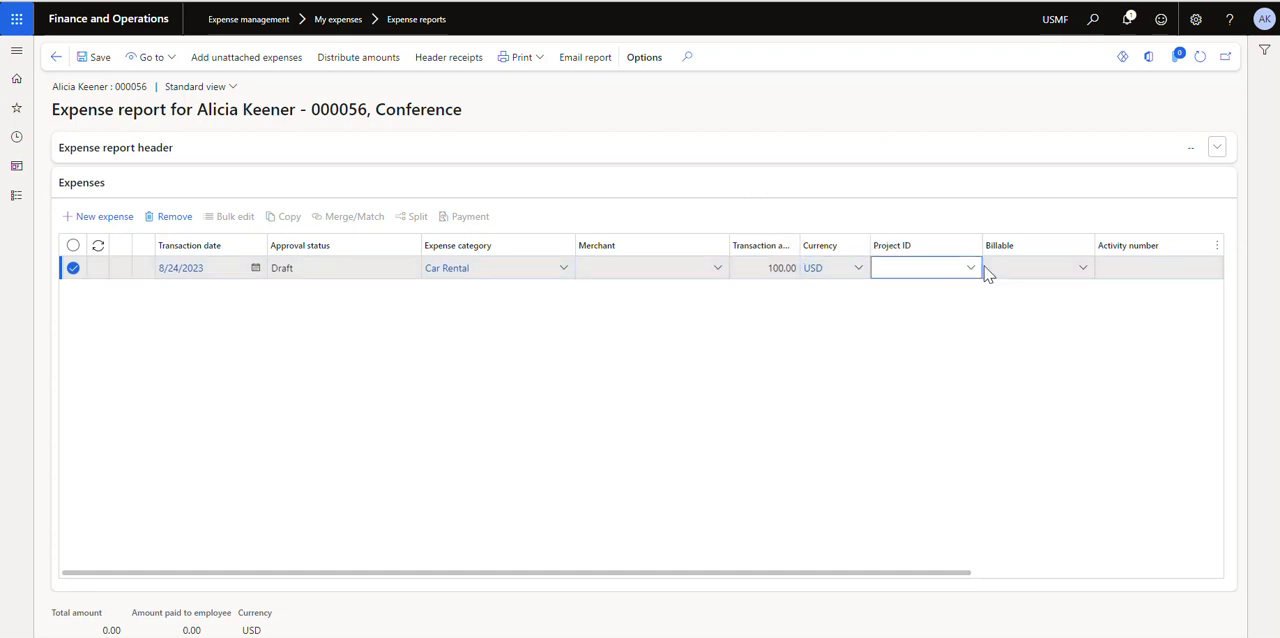
# Assign project AK1 to the Car Rental expense line, filtering the project lookup by project name
pyautogui.click(970, 270)
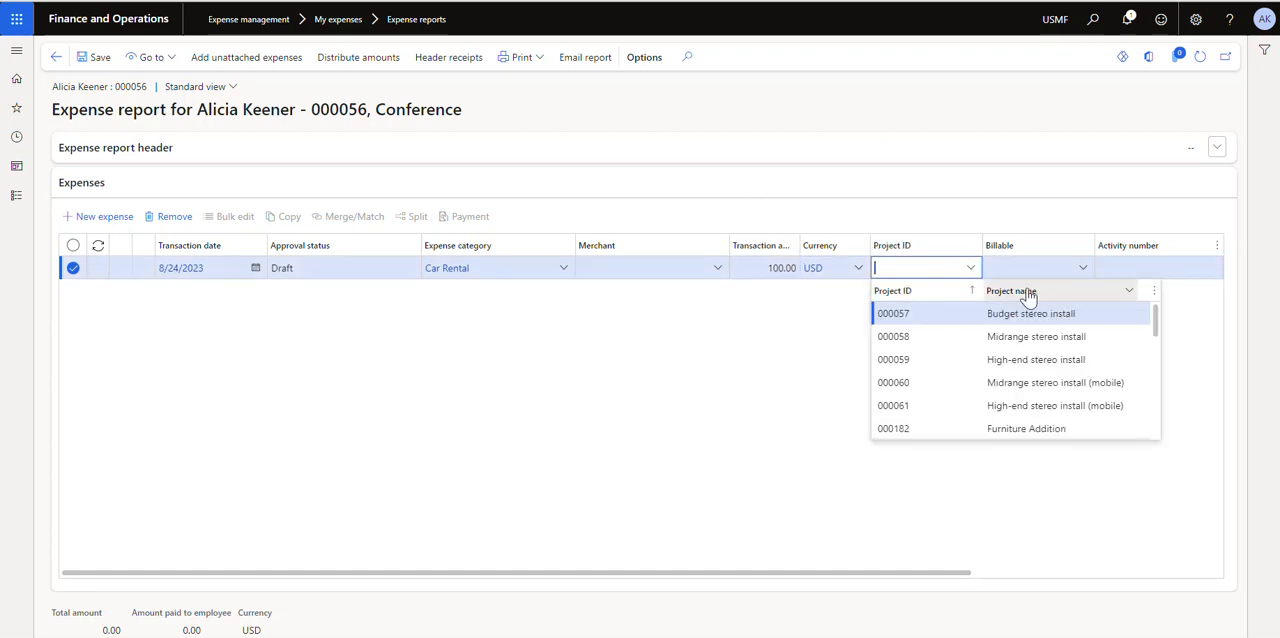
pyautogui.click(1129, 291)
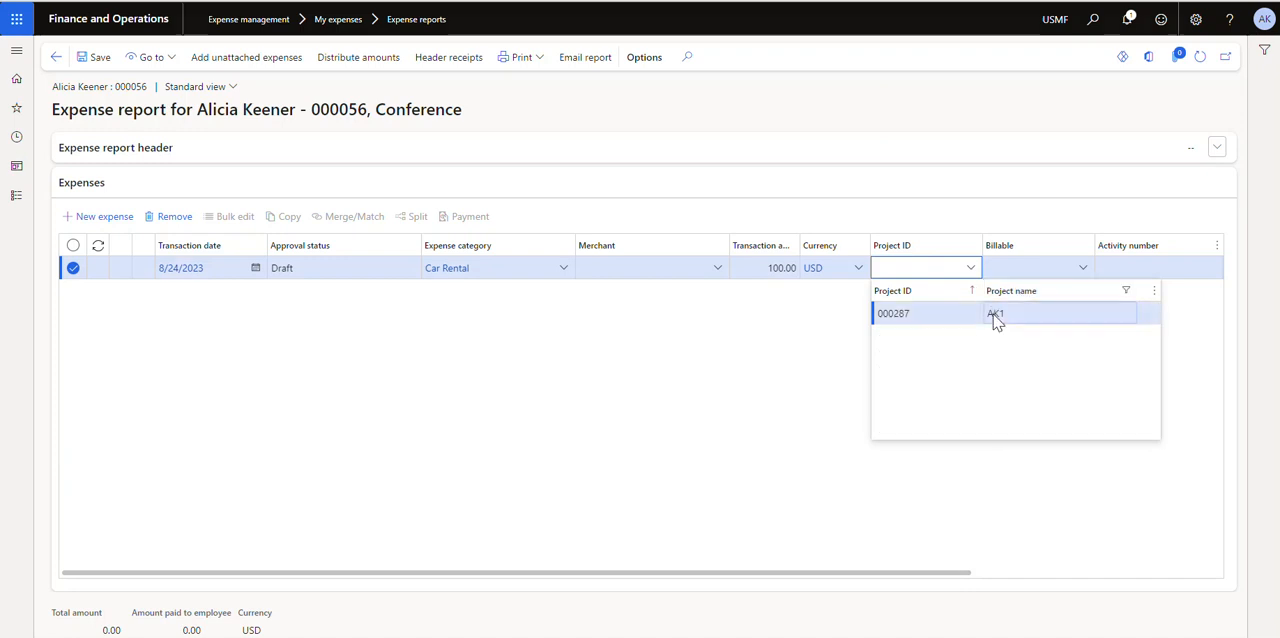
pyautogui.click(995, 315)
pyautogui.moveTo(814, 572); pyautogui.dragTo(630, 586)
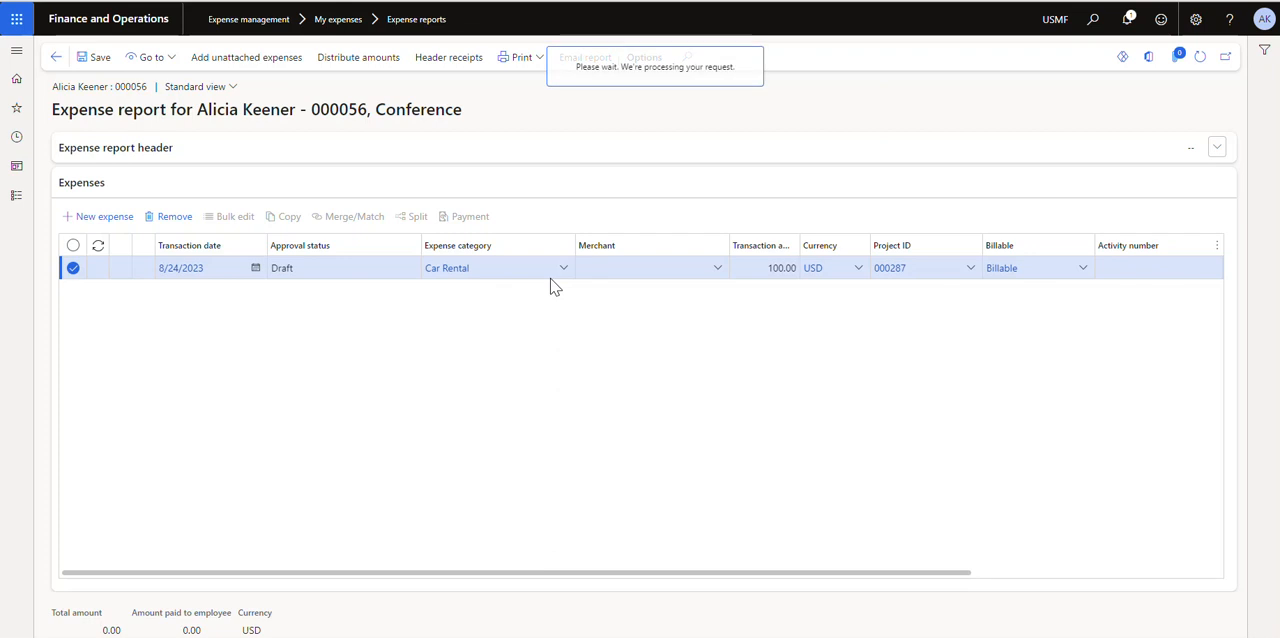
# Set the default line property of the Car Rental expense category to Billable and return to the expense report
pyautogui.click(297, 360)
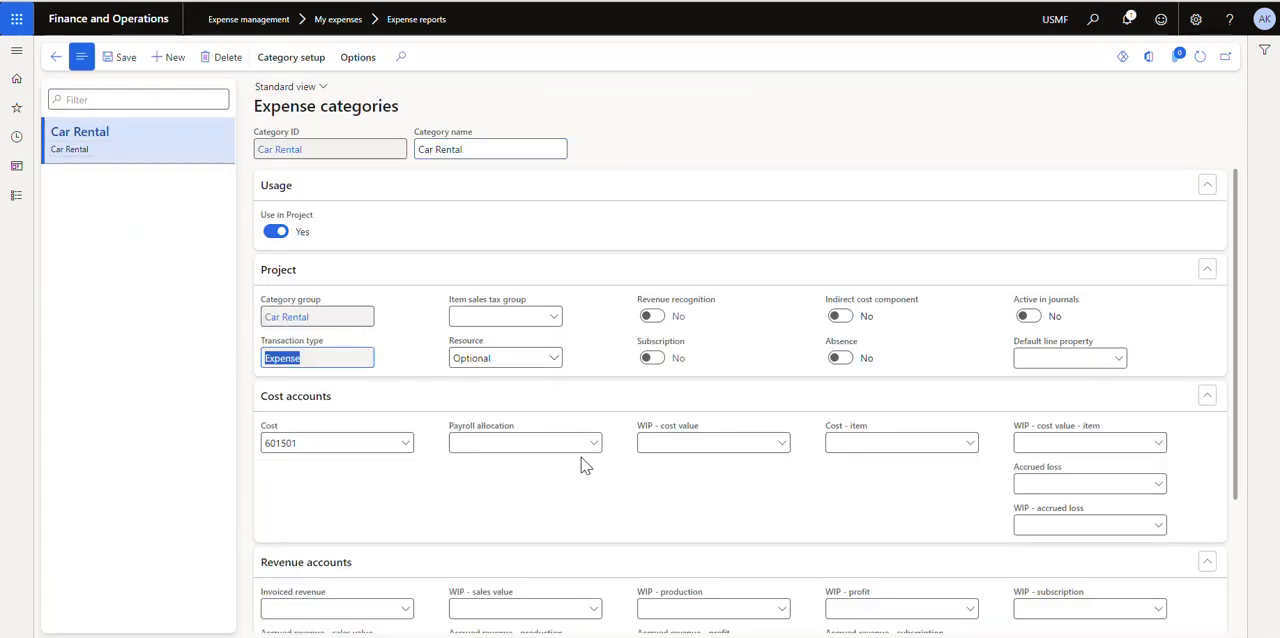
pyautogui.scroll(-2, 440, 347)
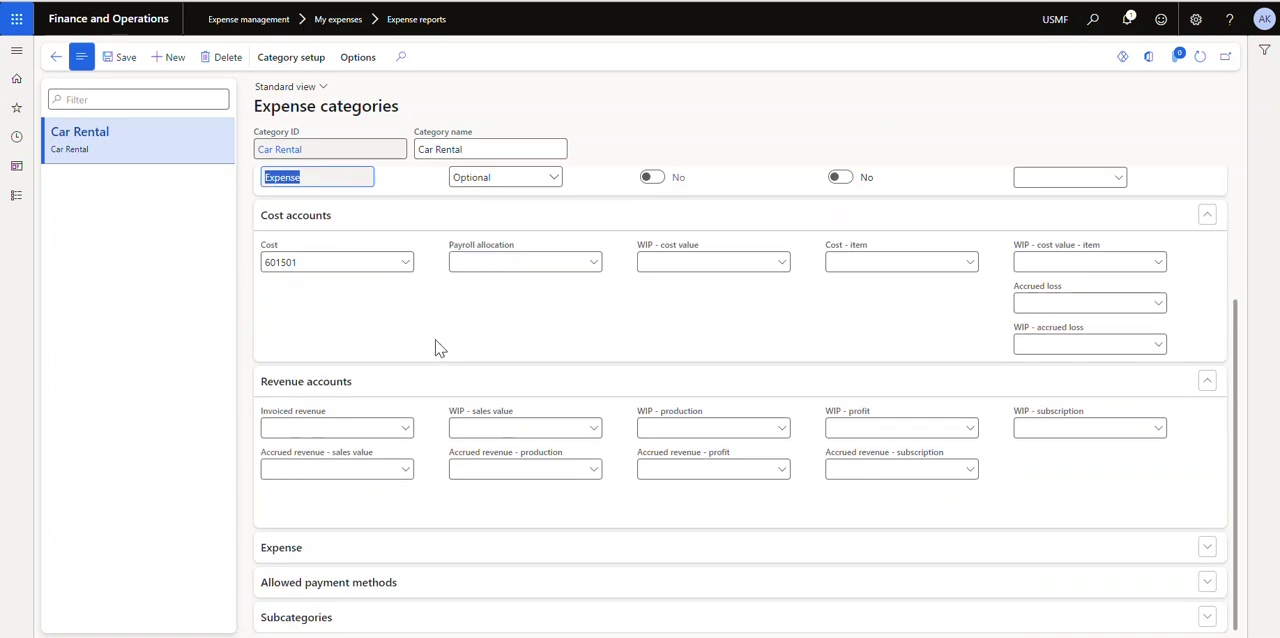
pyautogui.scroll(2, 437, 347)
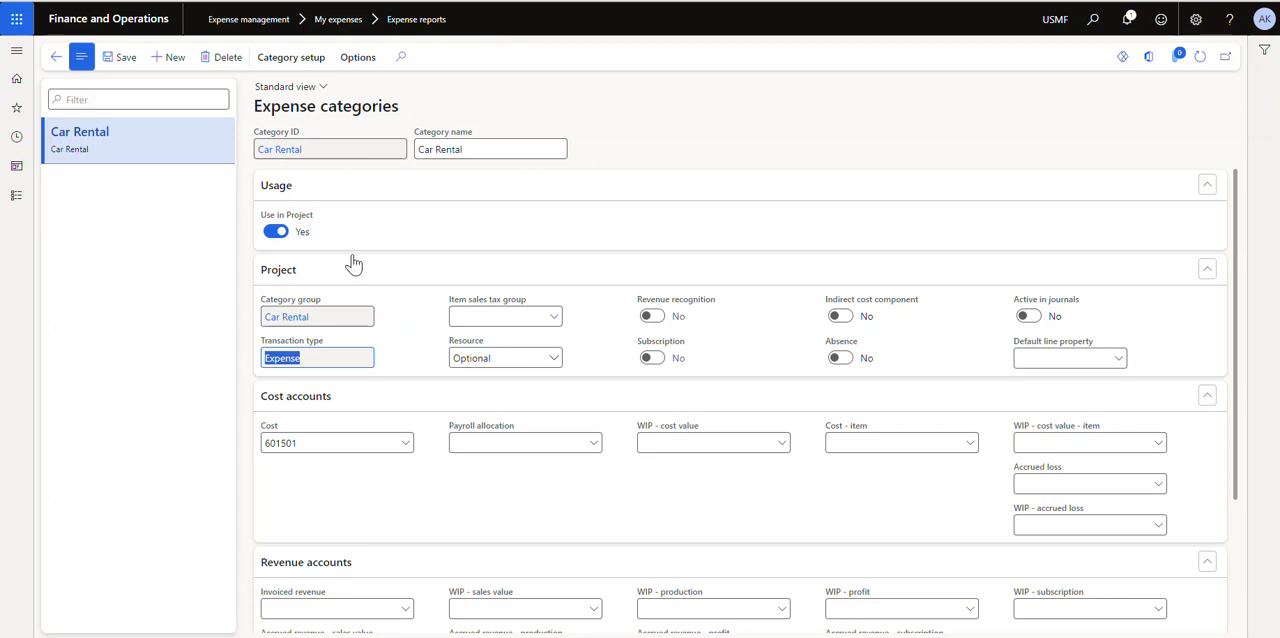
pyautogui.scroll(-2, 459, 358)
pyautogui.scroll(2, 459, 358)
pyautogui.click(1117, 358)
pyautogui.click(1069, 407)
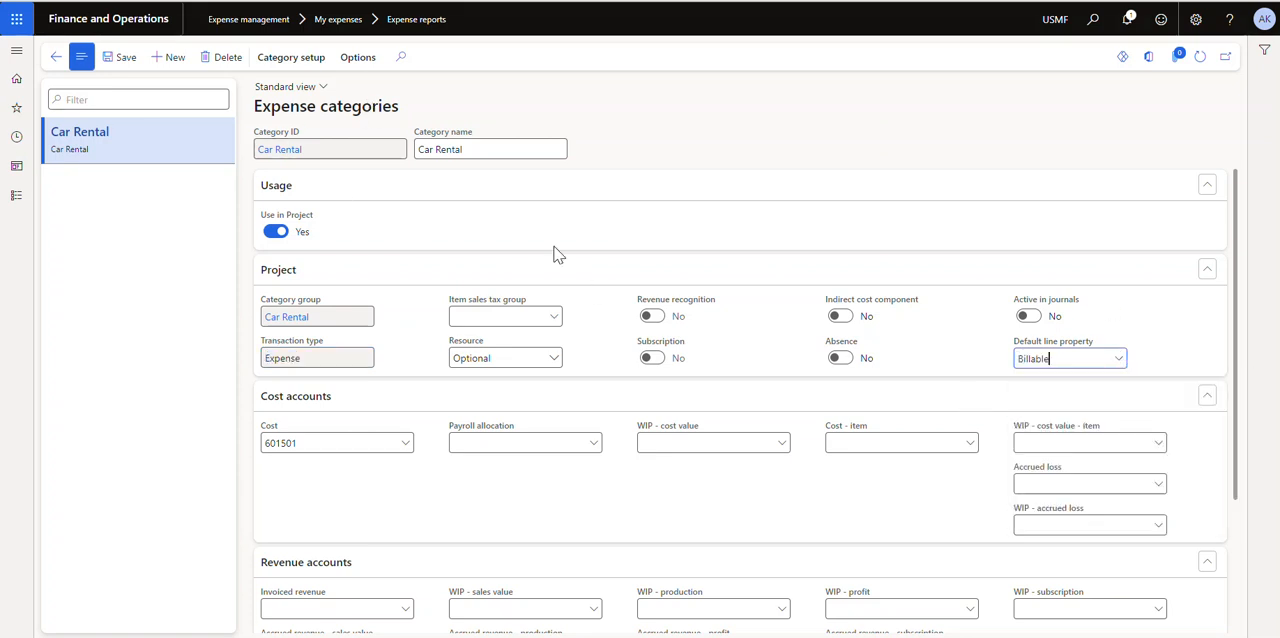
pyautogui.click(56, 57)
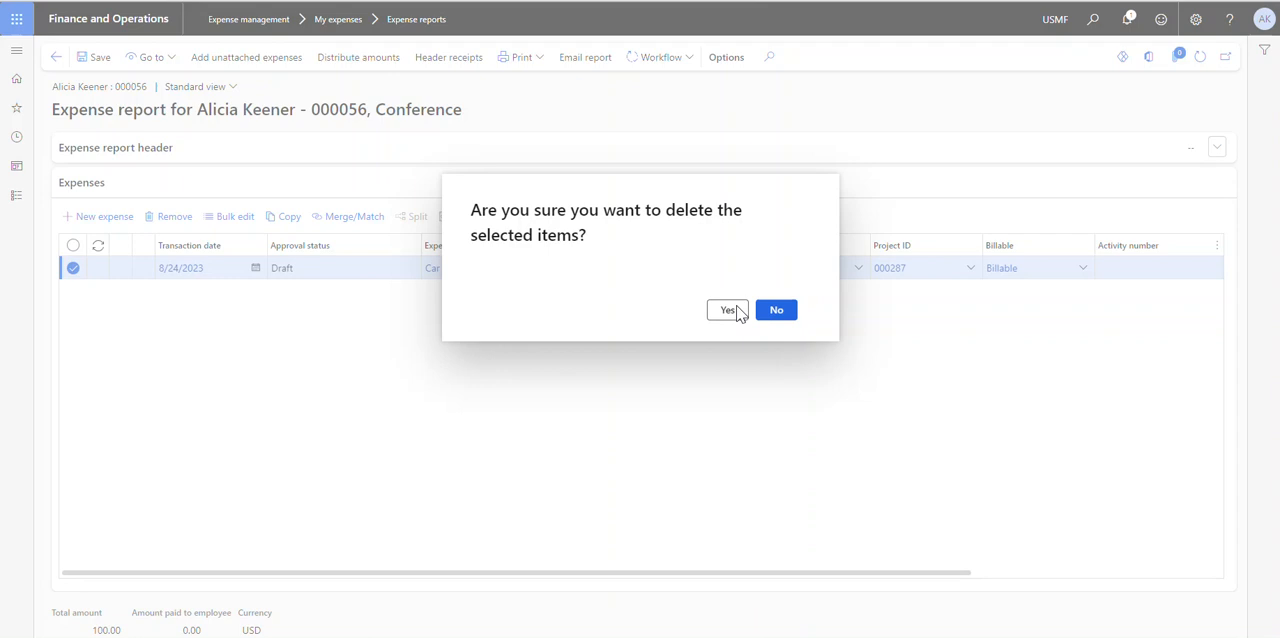
# Replace the existing expense line with a new Car Rental line for 100 USD, leaving the merchant blank
pyautogui.click(728, 310)
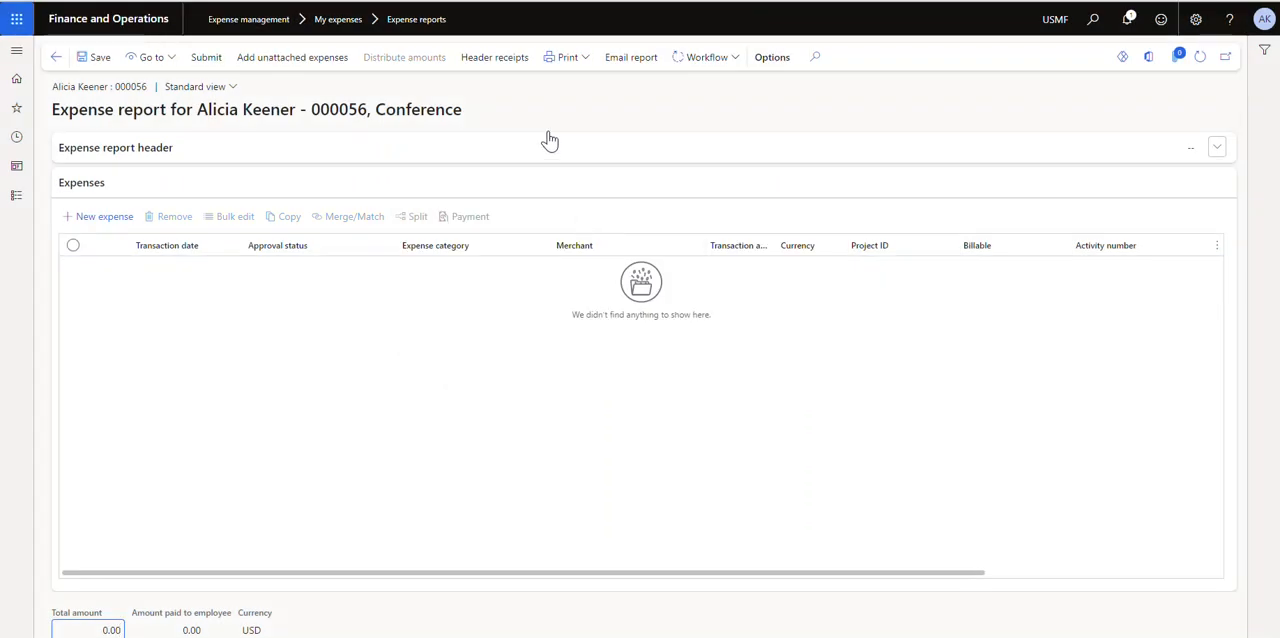
pyautogui.click(108, 219)
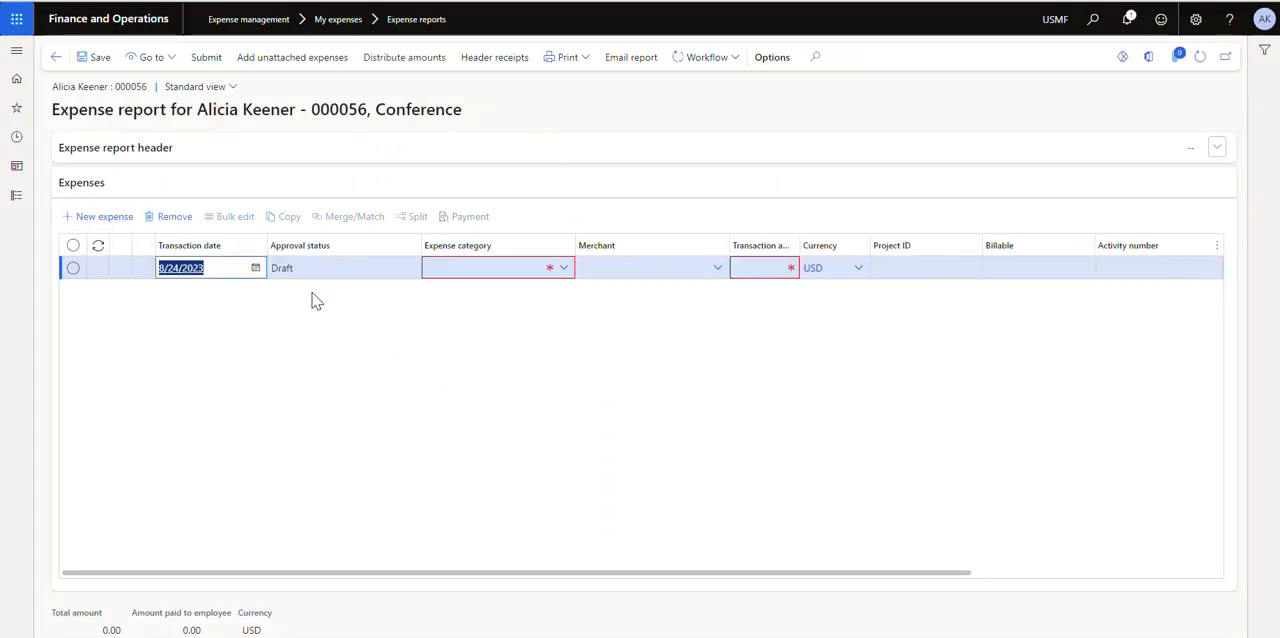
pyautogui.click(564, 268)
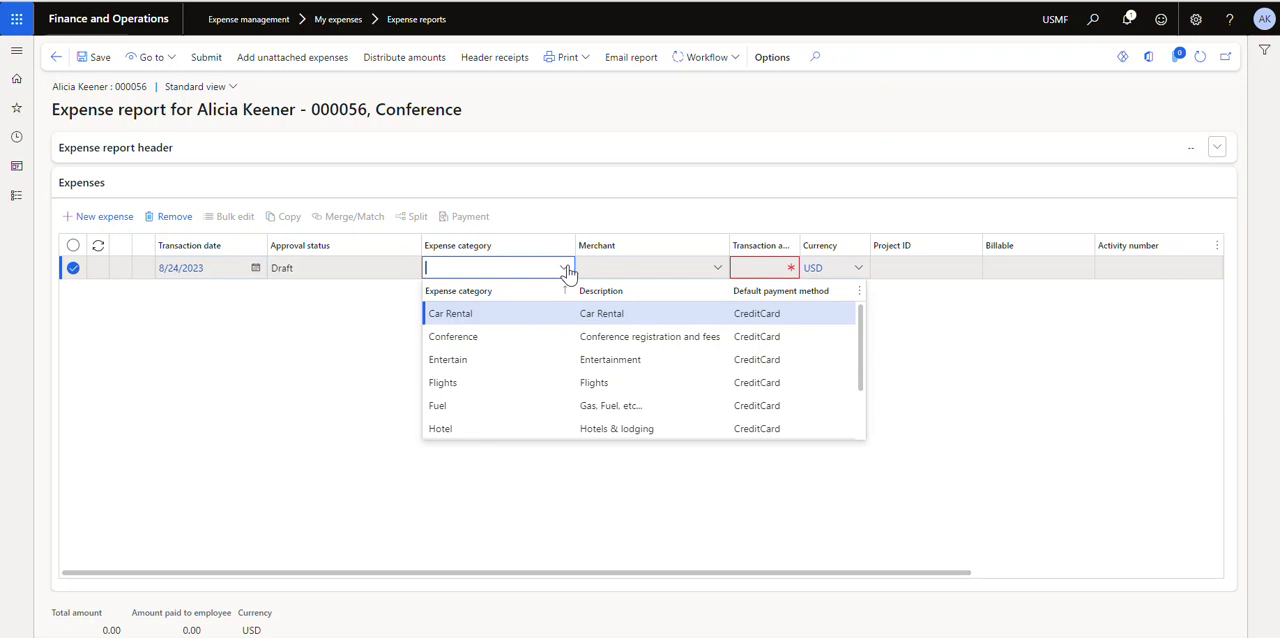
pyautogui.click(552, 312)
pyautogui.click(746, 265)
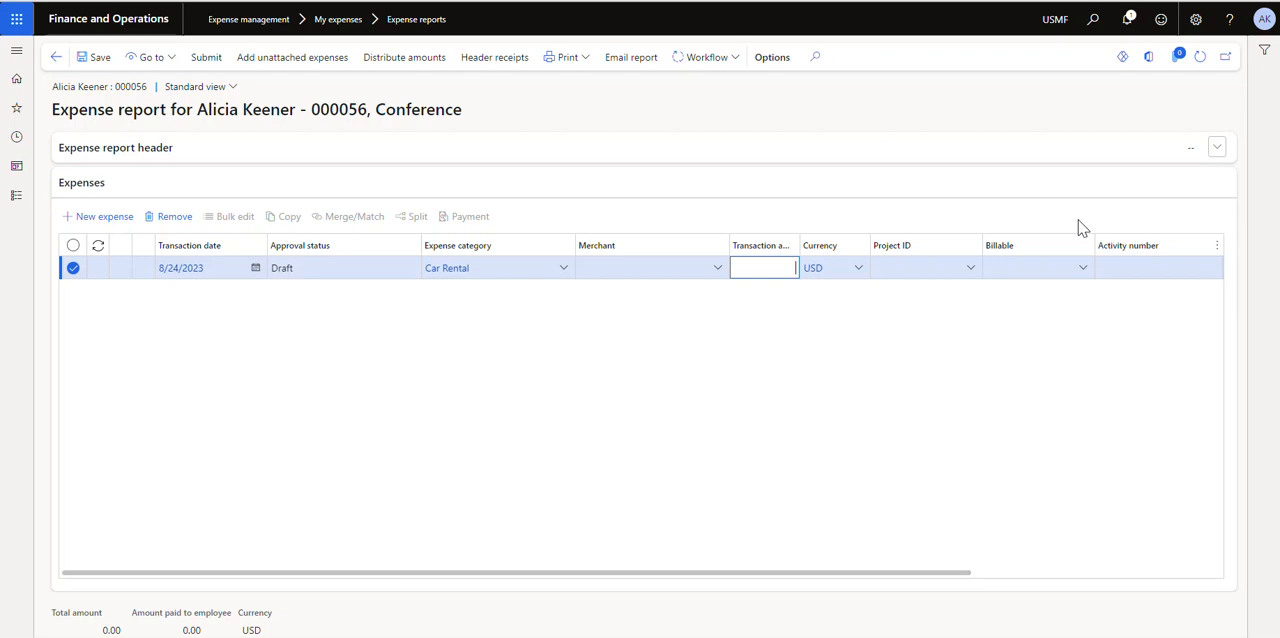
pyautogui.press('Tab')
pyautogui.press('Tab')
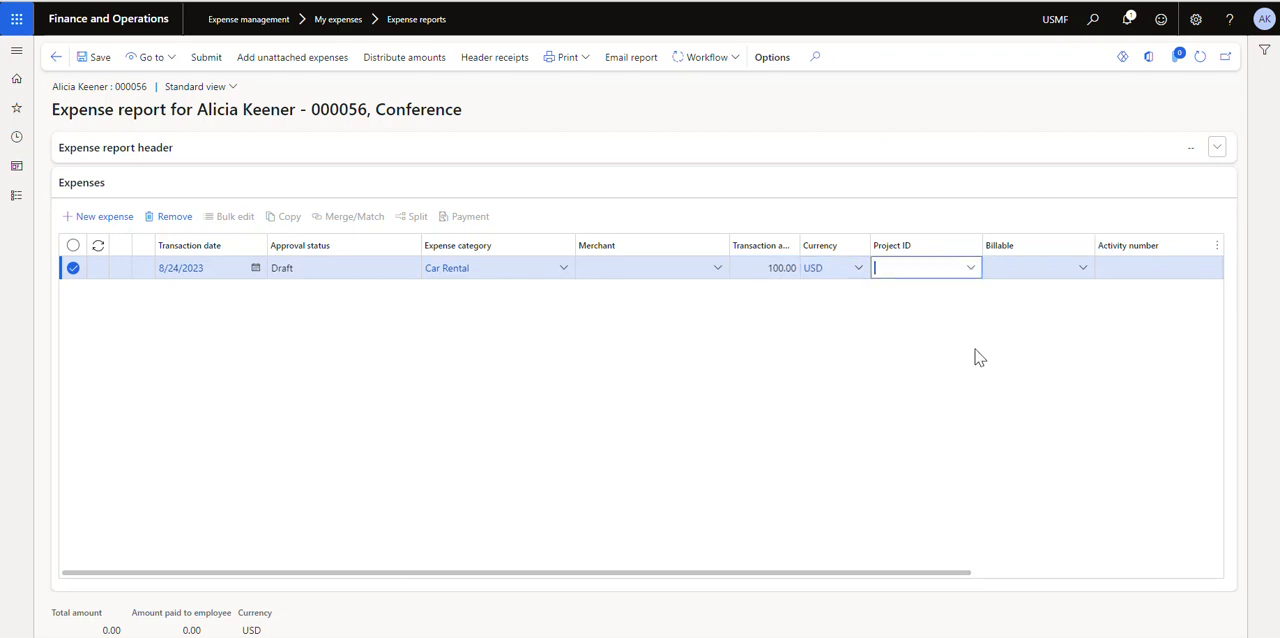
# Assign project AK1 to the new Car Rental line, filtering the project lookup by names beginning with "a"
pyautogui.click(971, 269)
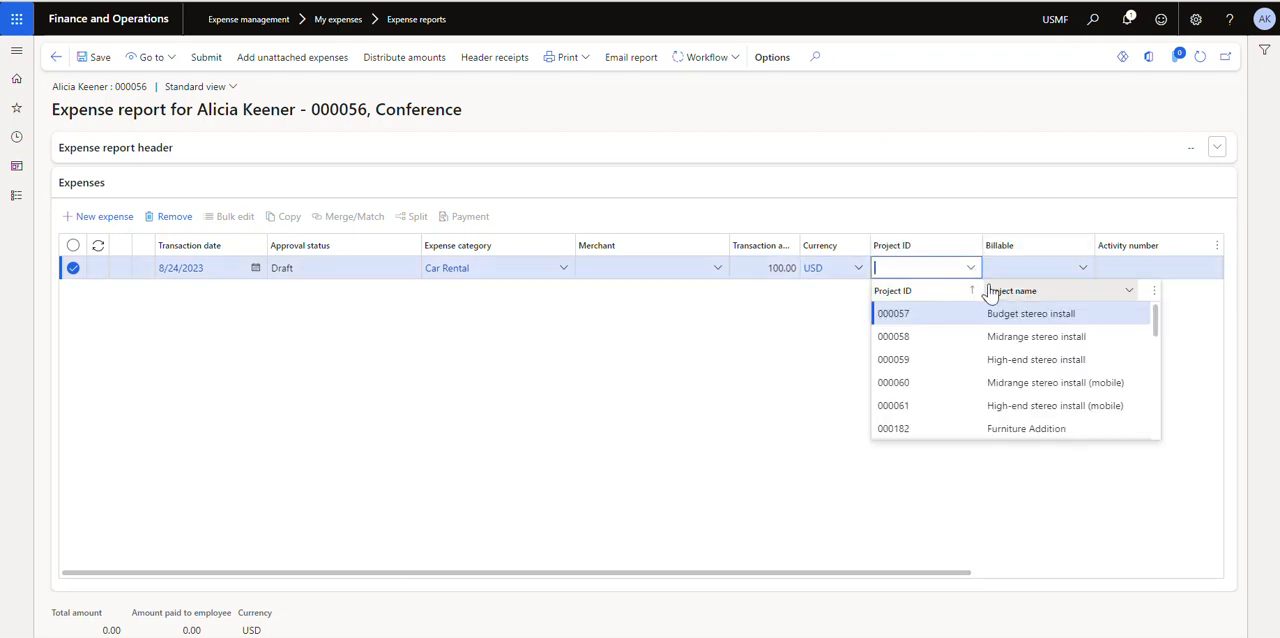
pyautogui.click(1132, 294)
pyautogui.write('ak')
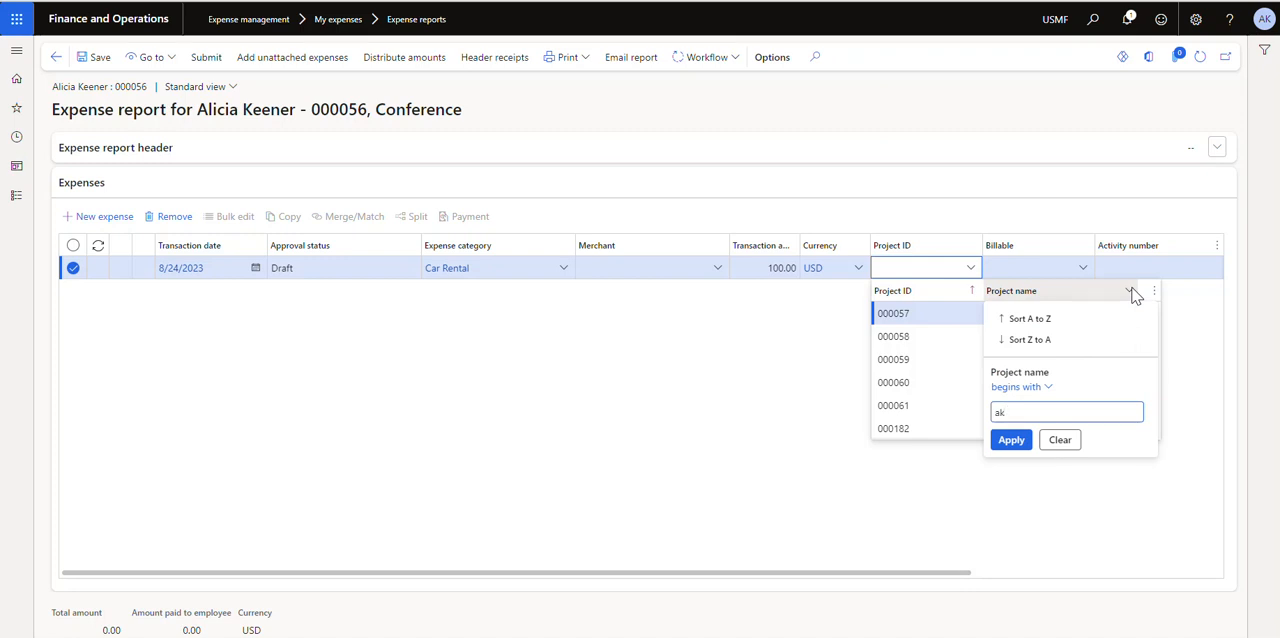
pyautogui.press('Return')
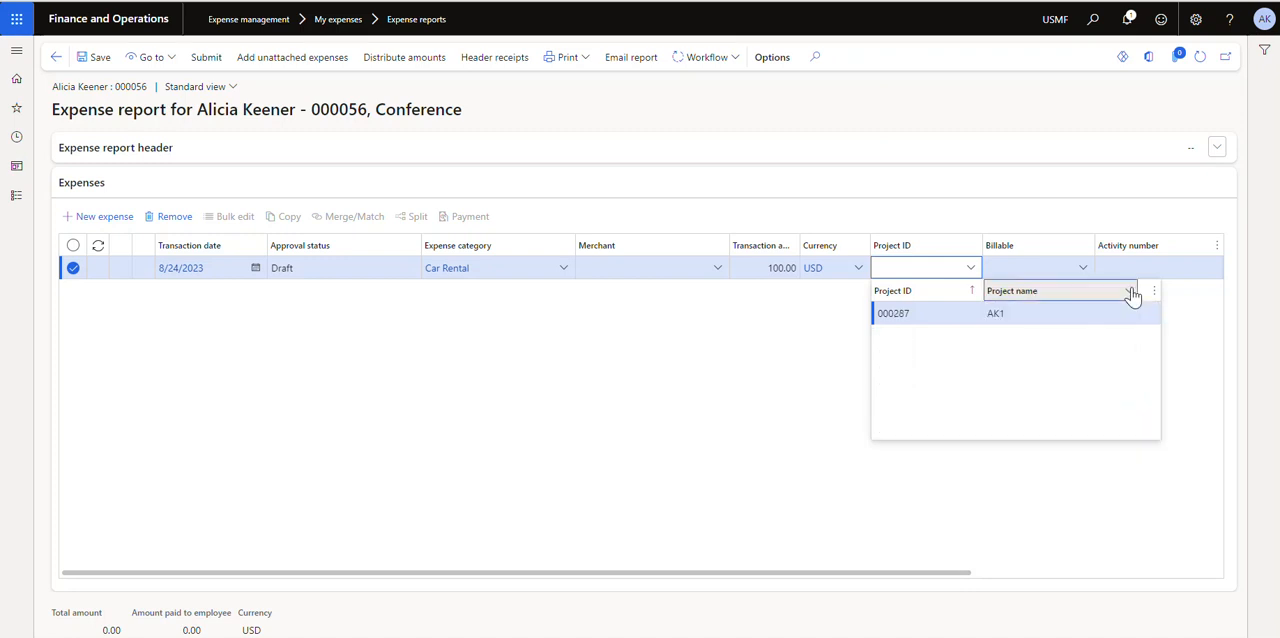
pyautogui.click(1037, 317)
pyautogui.press('Tab')
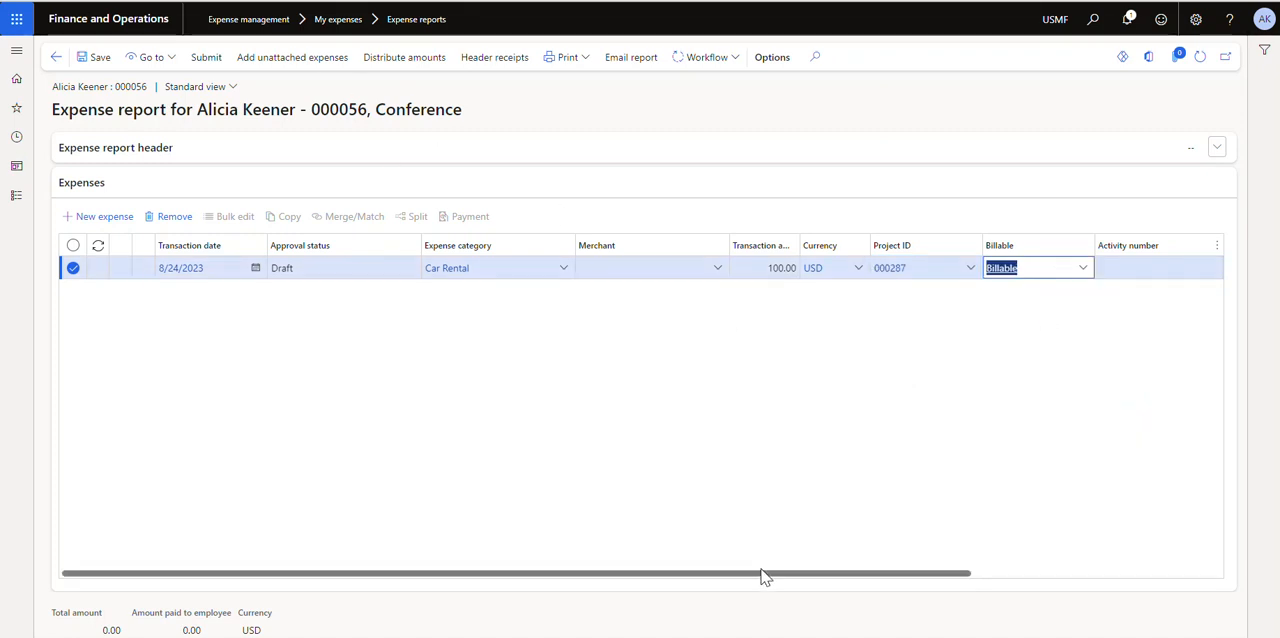
# Check the remaining fields of the expense line and submit the Conference expense report without a comment
pyautogui.moveTo(763, 574); pyautogui.dragTo(1037, 577)
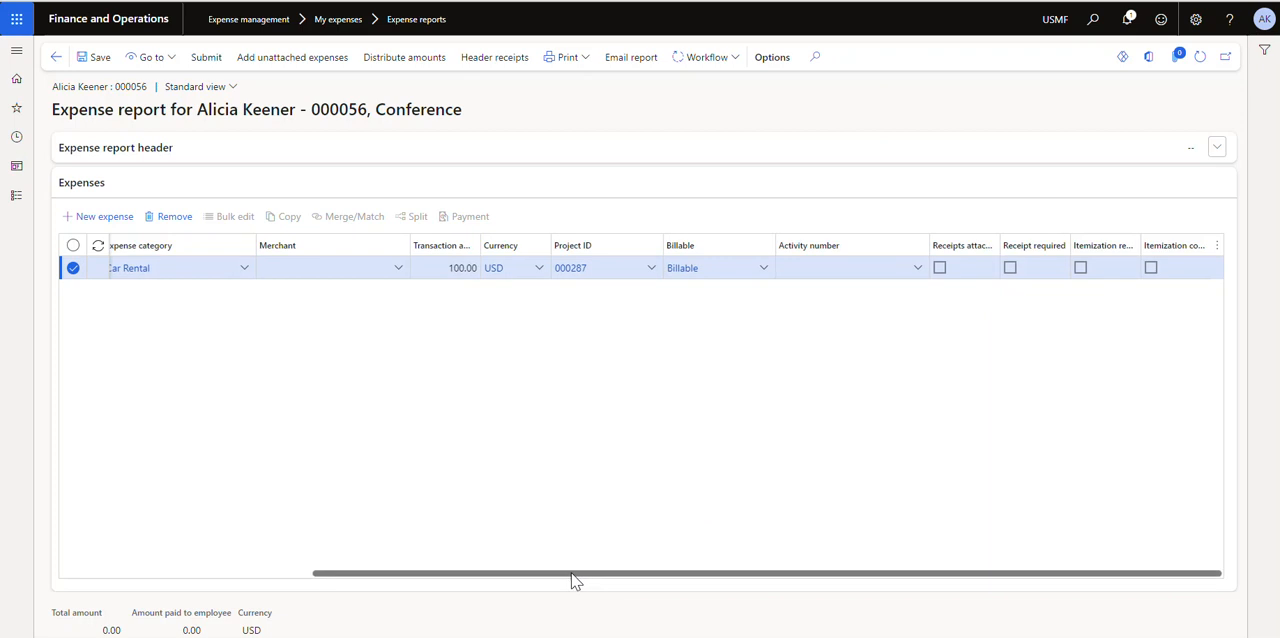
pyautogui.moveTo(574, 575); pyautogui.dragTo(255, 548)
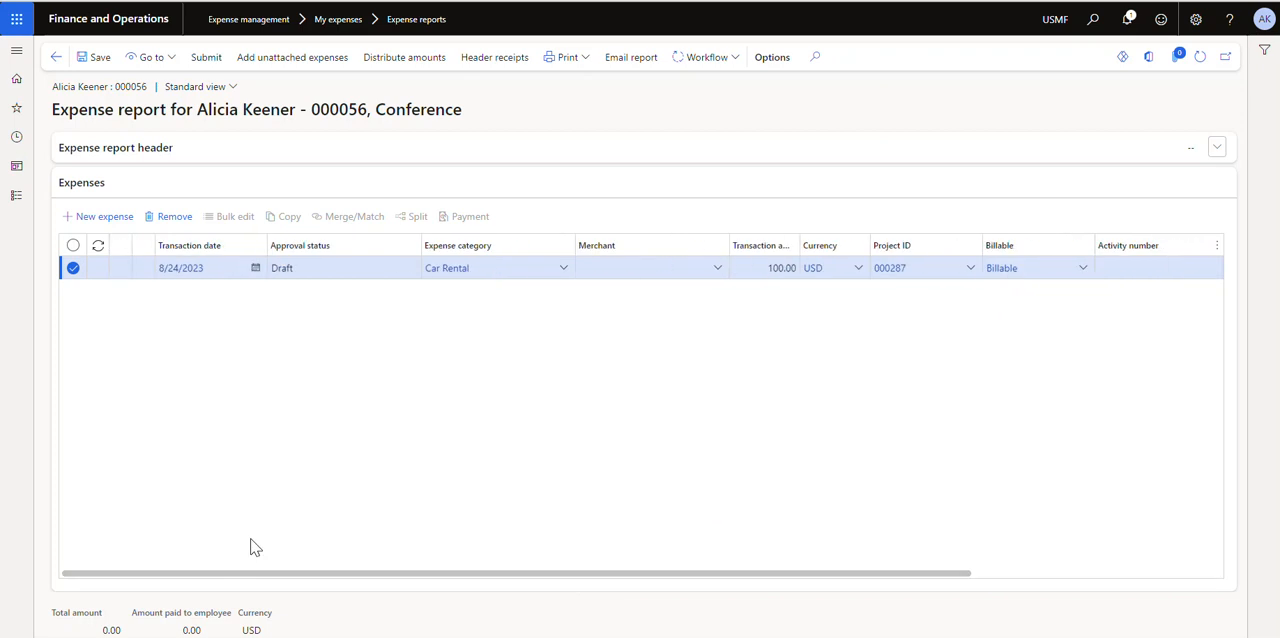
pyautogui.click(205, 58)
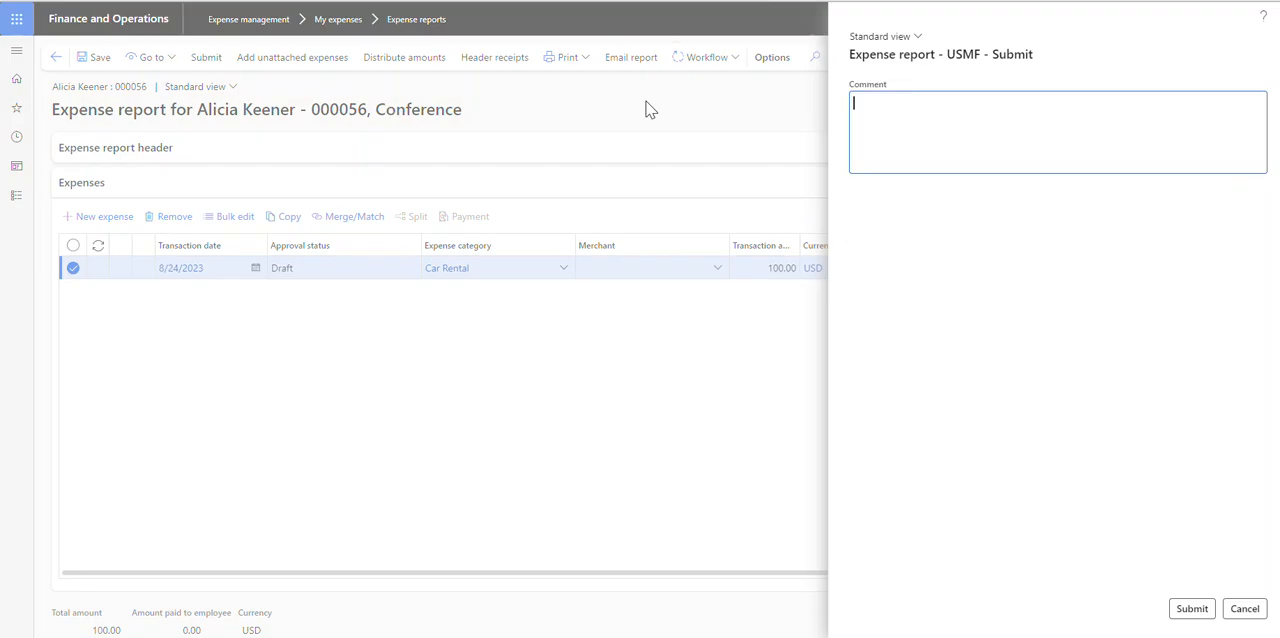
pyautogui.click(1174, 609)
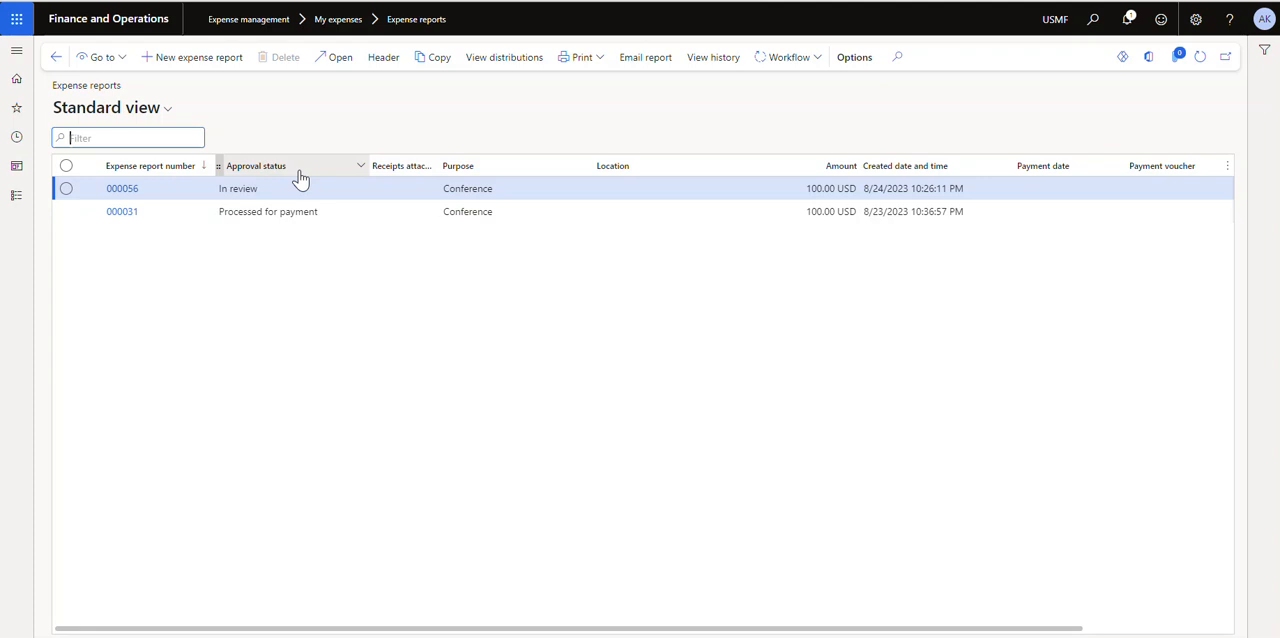
# Open the All projects list in the Project management and accounting module
pyautogui.click(16, 196)
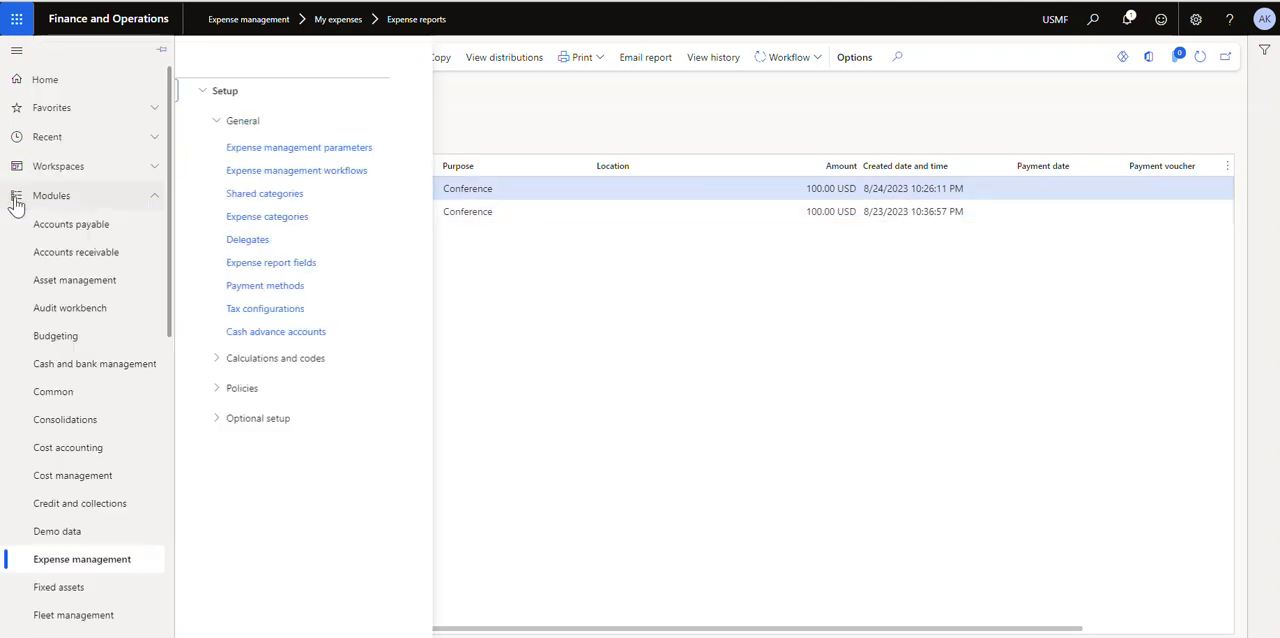
pyautogui.scroll(-3, 104, 245)
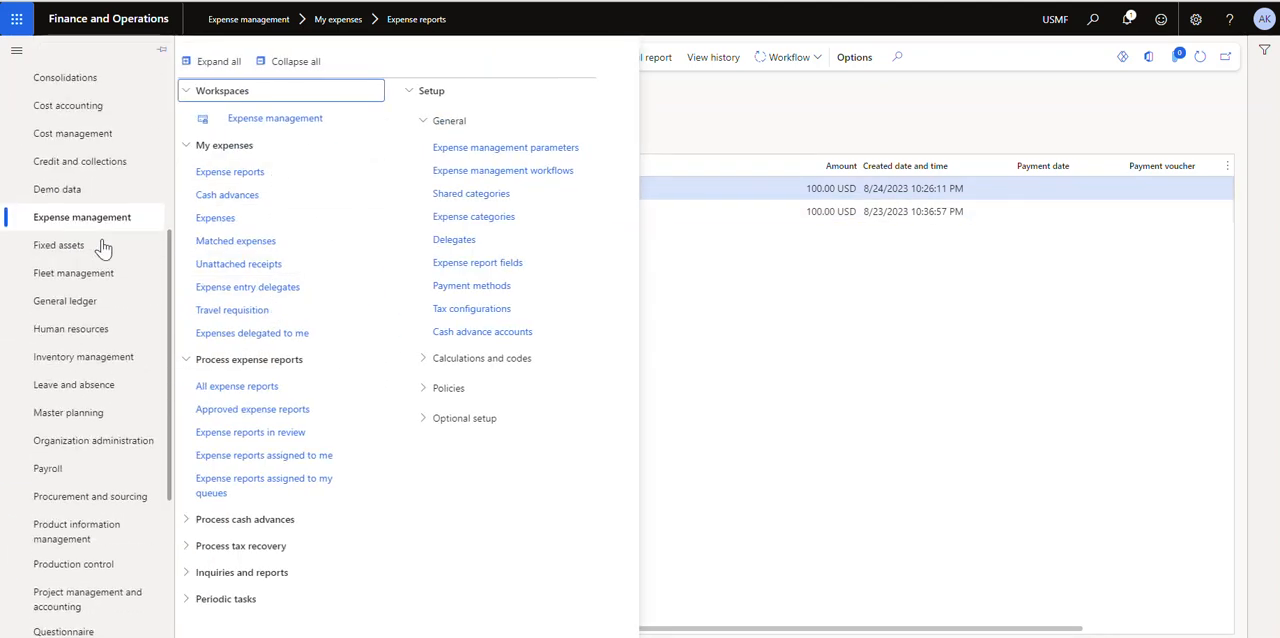
pyautogui.scroll(-3, 100, 322)
pyautogui.click(100, 318)
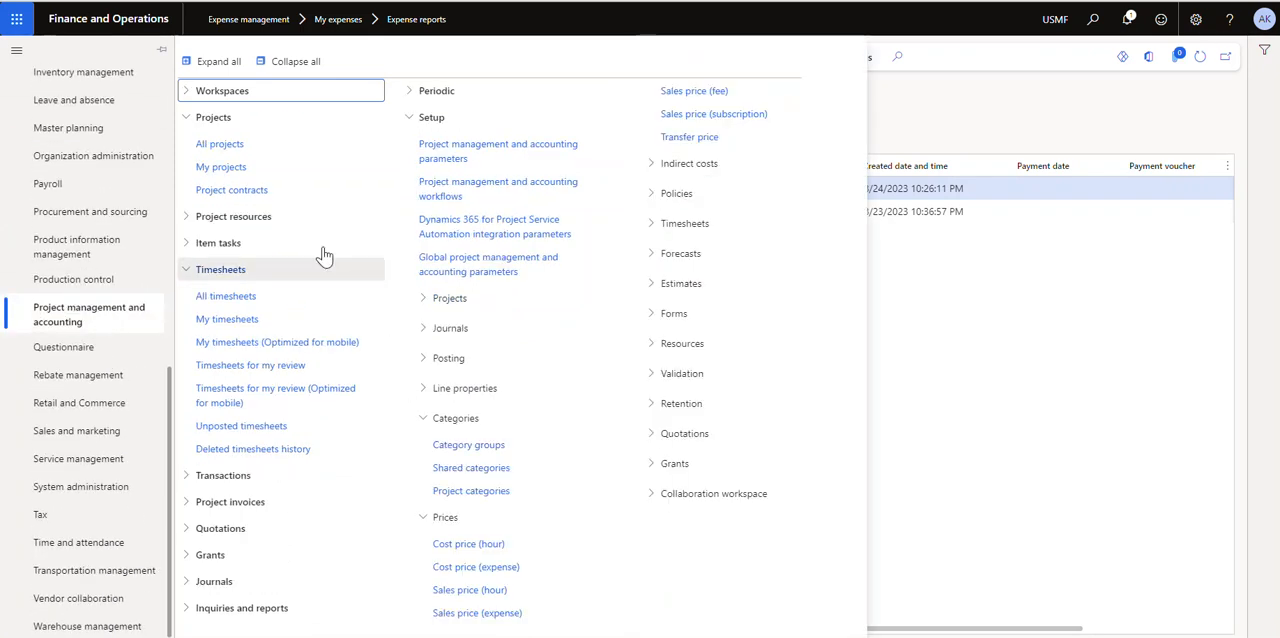
pyautogui.click(240, 144)
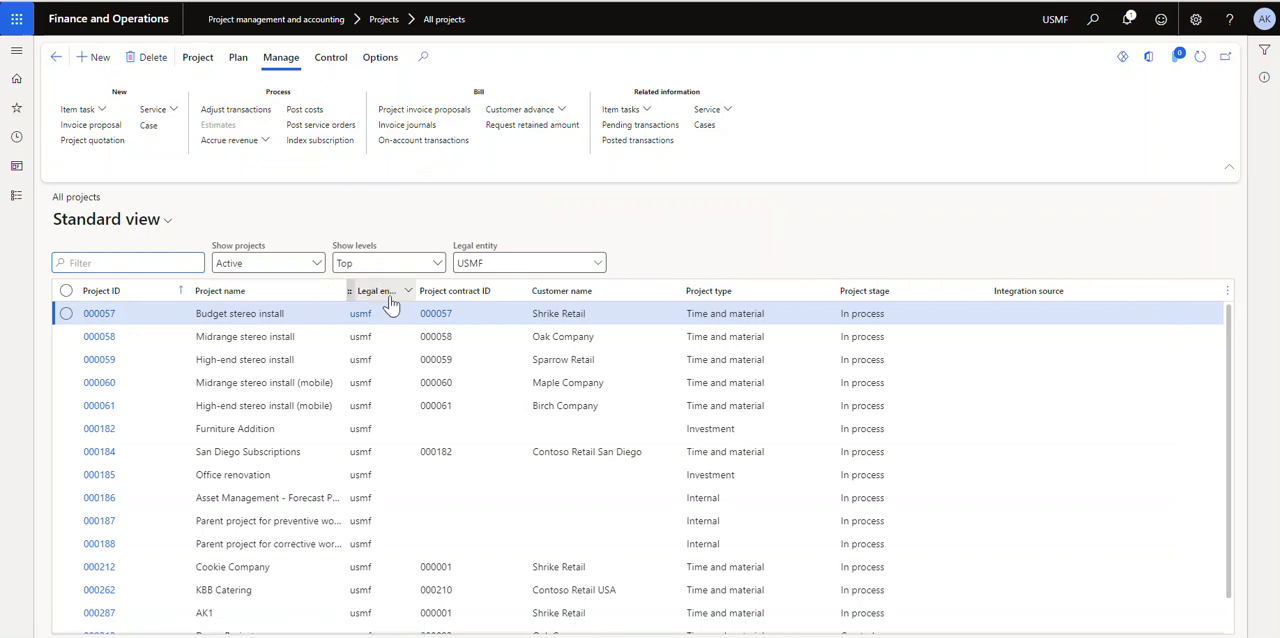
# Filter the projects by names beginning with "ak1" and select project 000287
pyautogui.click(338, 294)
pyautogui.write('a')
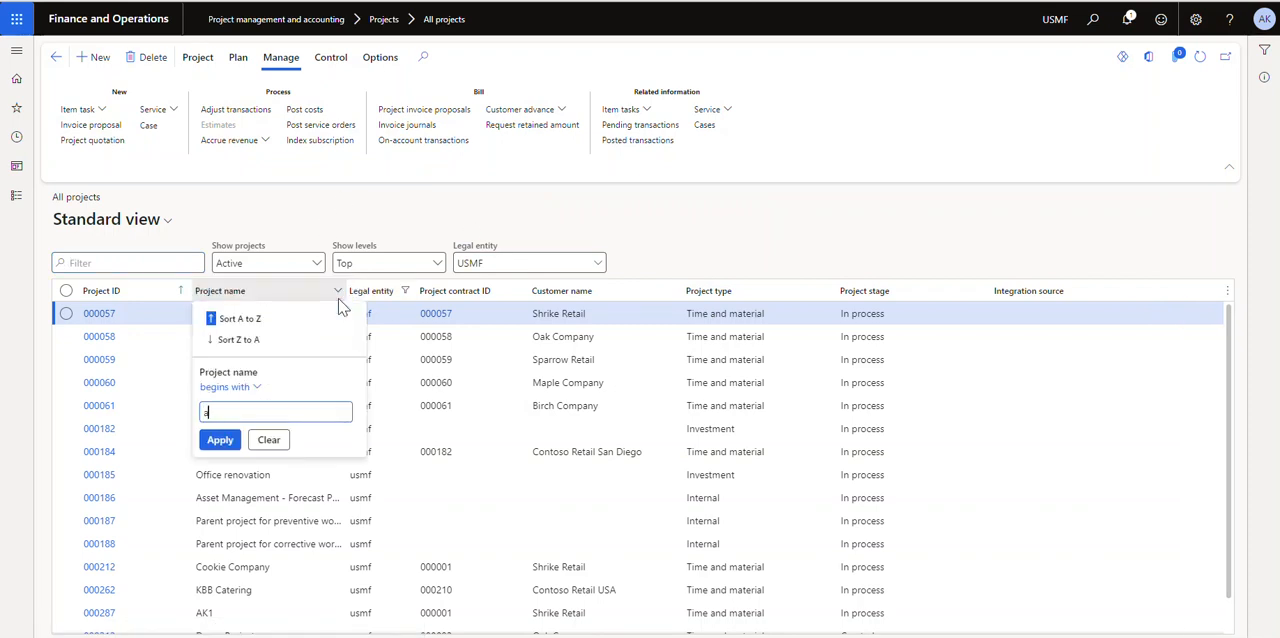
pyautogui.write('k1')
pyautogui.press('Return')
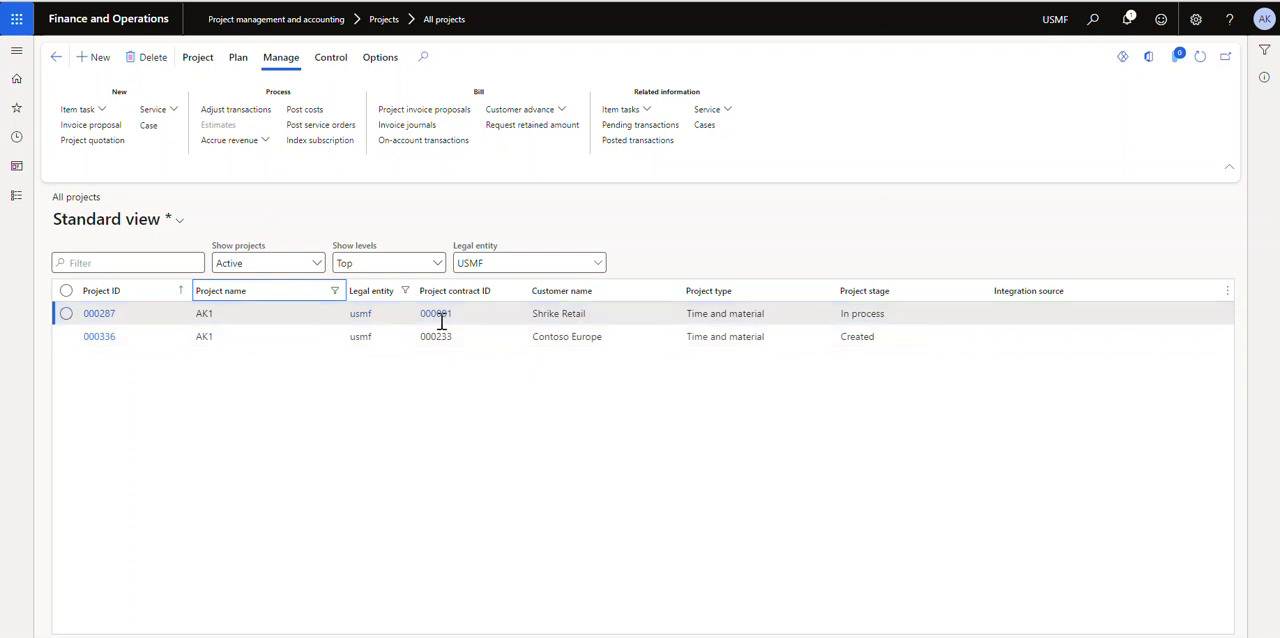
pyautogui.click(671, 313)
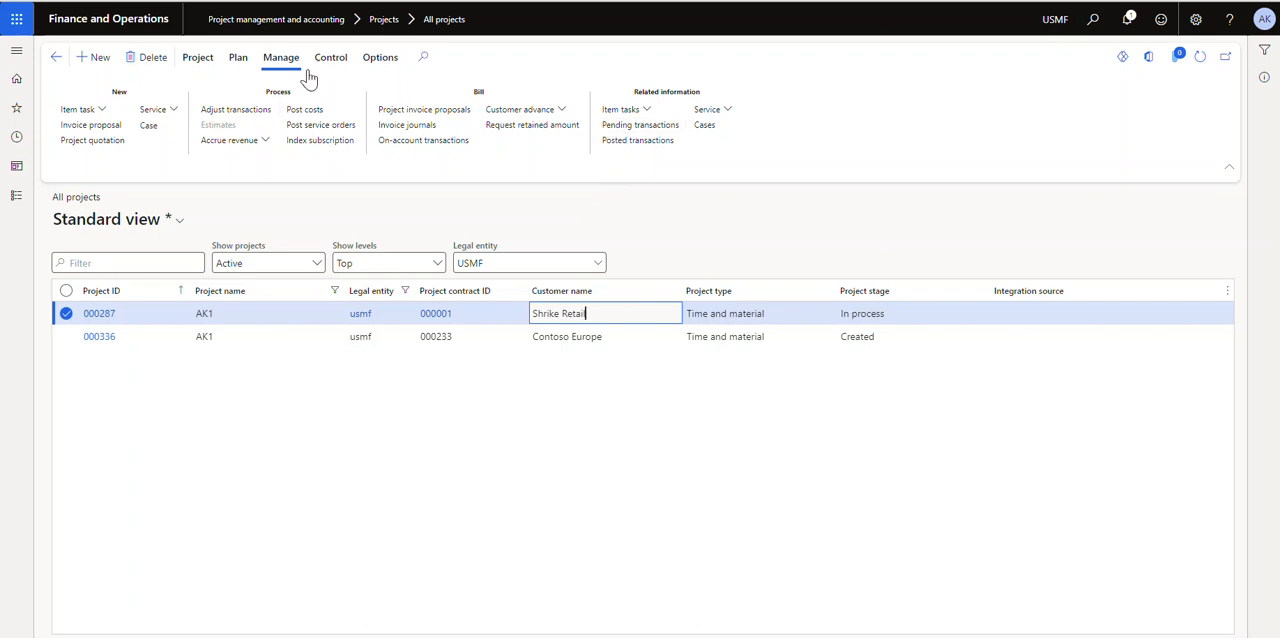
# Review the pending and posted transactions of project 000287, including their amounts and transaction types, and return to the project list
pyautogui.click(637, 143)
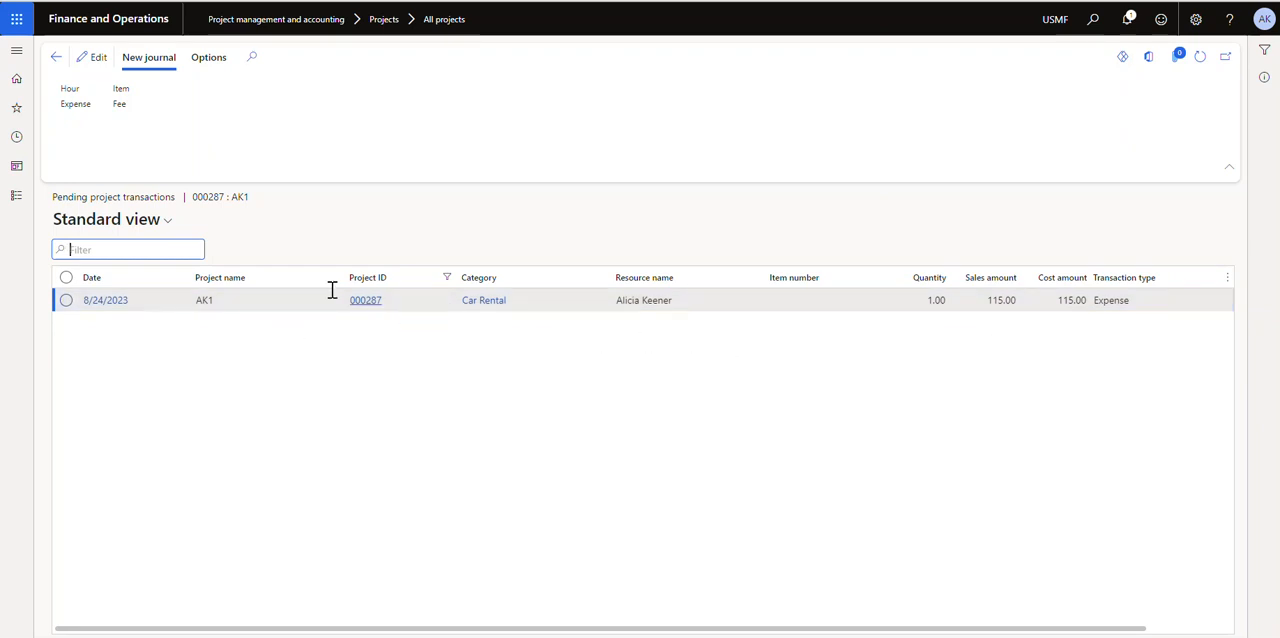
pyautogui.click(55, 58)
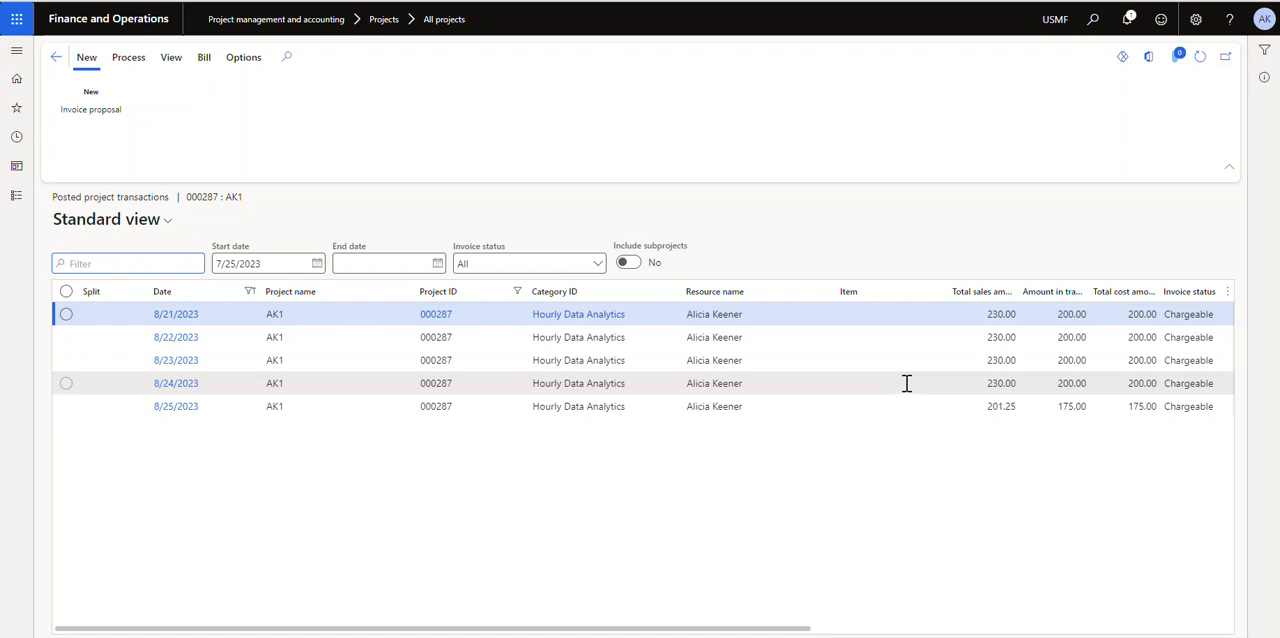
pyautogui.click(1085, 314)
pyautogui.moveTo(716, 634); pyautogui.dragTo(928, 623)
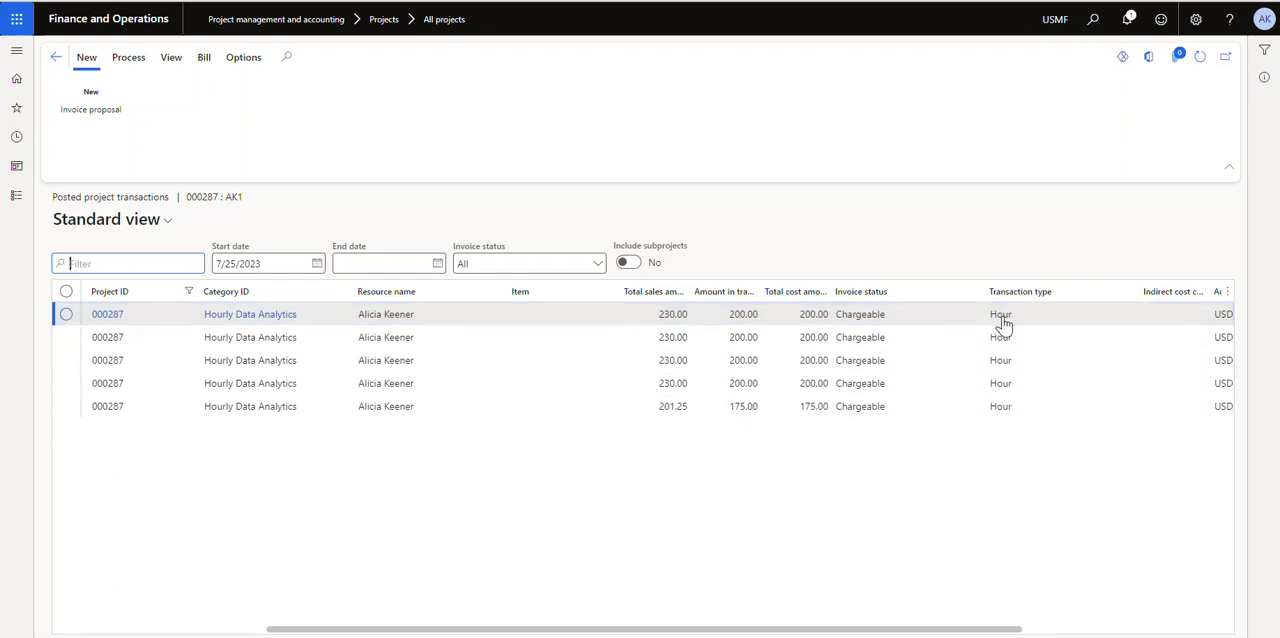
pyautogui.moveTo(810, 632); pyautogui.dragTo(466, 632)
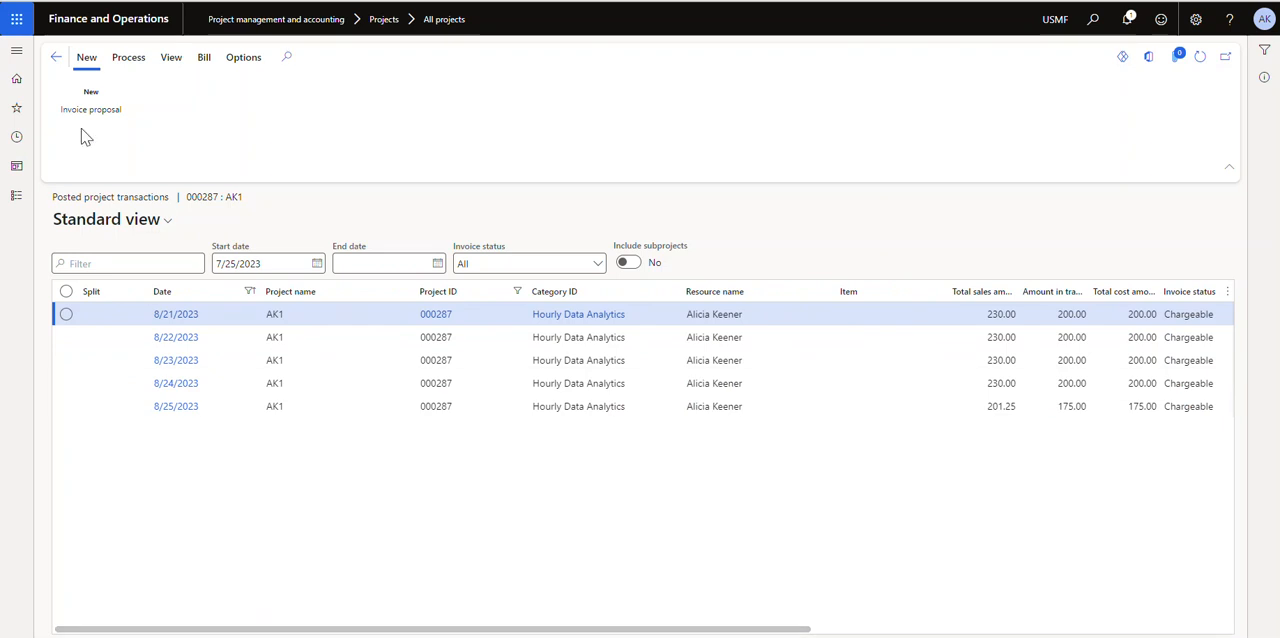
pyautogui.click(55, 57)
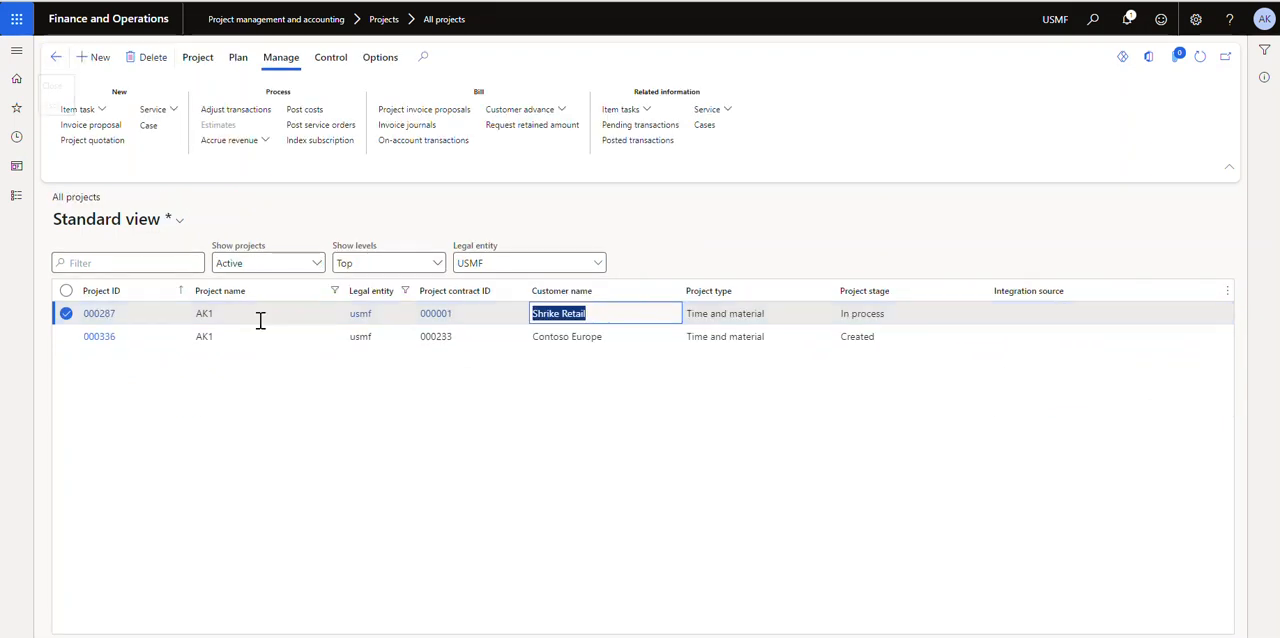
# Recheck the pending transactions of project 000287 and reopen its posted transactions
pyautogui.click(628, 126)
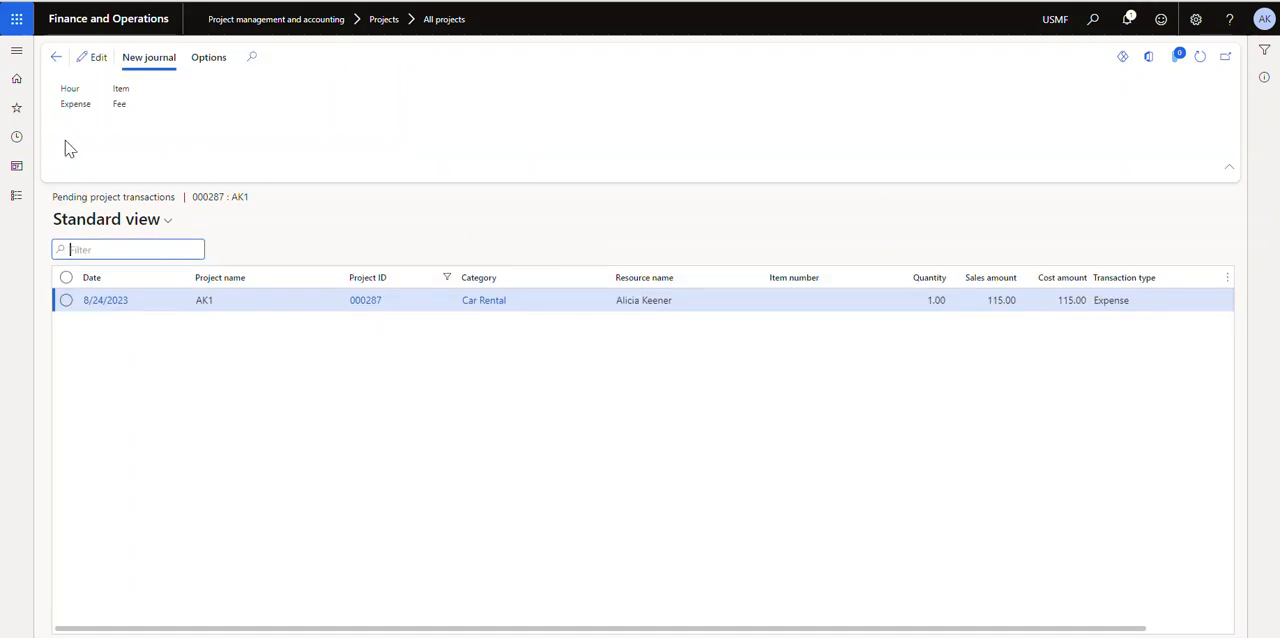
pyautogui.click(56, 57)
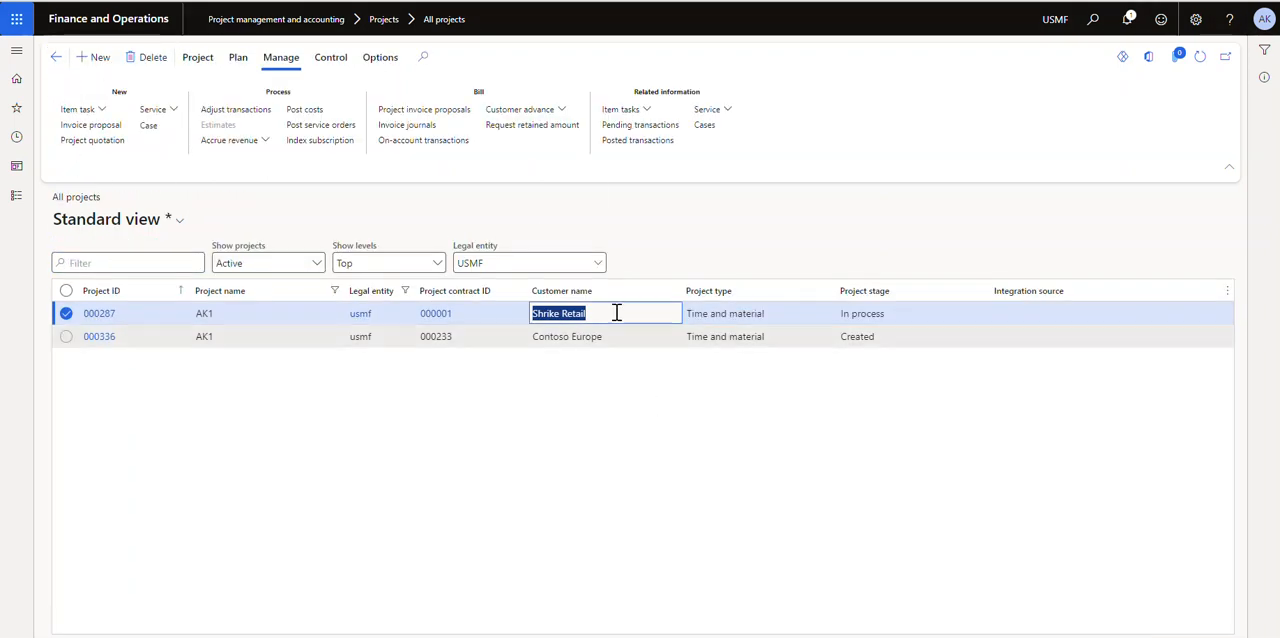
pyautogui.click(628, 145)
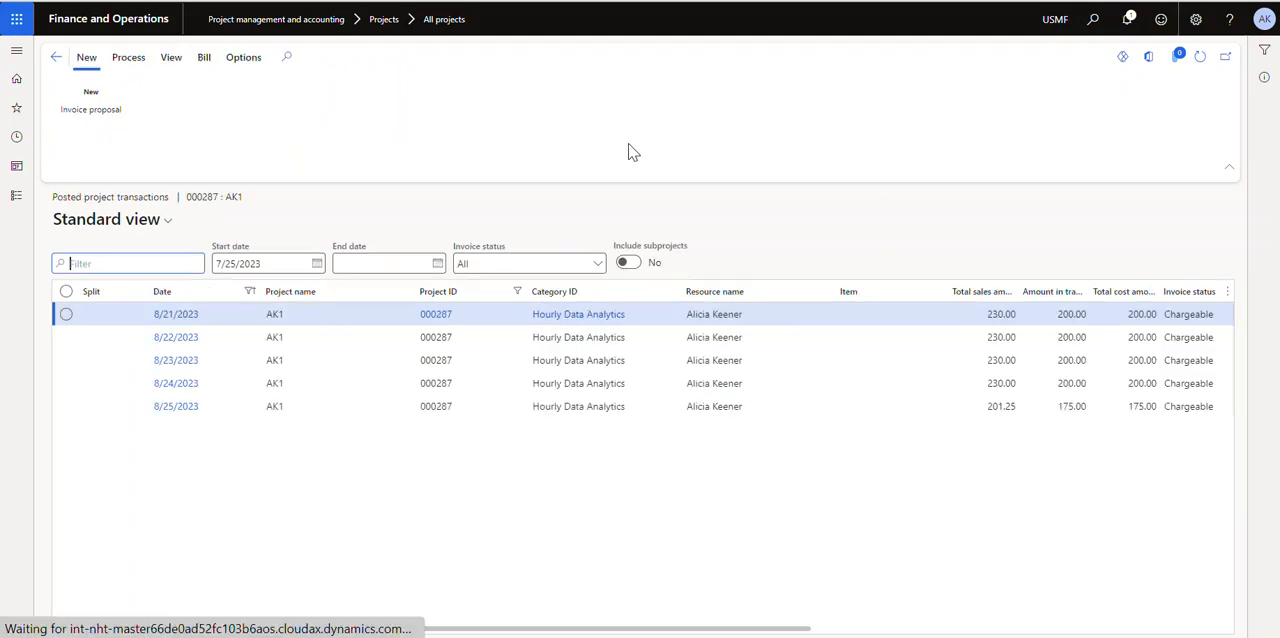